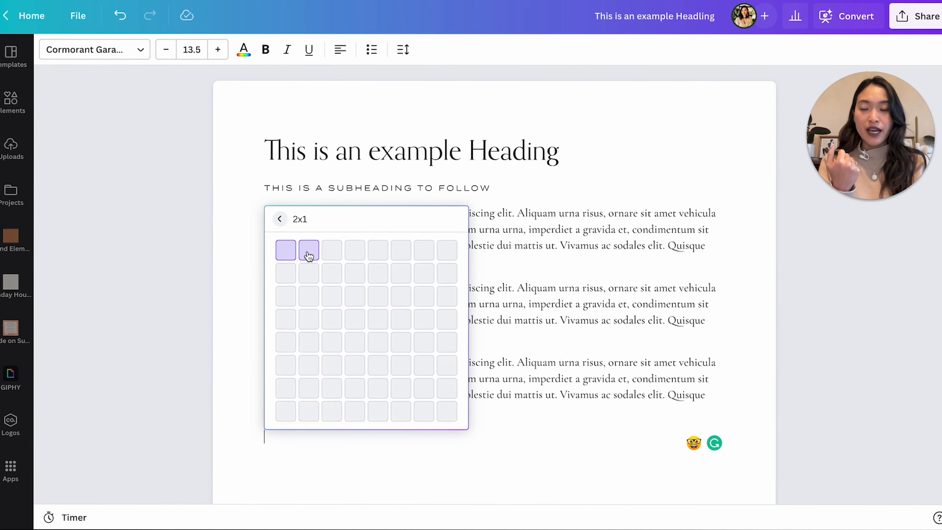
# Copy the third body paragraph and paste it into both cells of the two-column table below it
pyautogui.moveTo(461, 372); pyautogui.dragTo(264, 325)
pyautogui.hotkey('ctrl', 'c')
pyautogui.click(308, 408)
pyautogui.hotkey('ctrl', 'v')
pyautogui.click(569, 425)
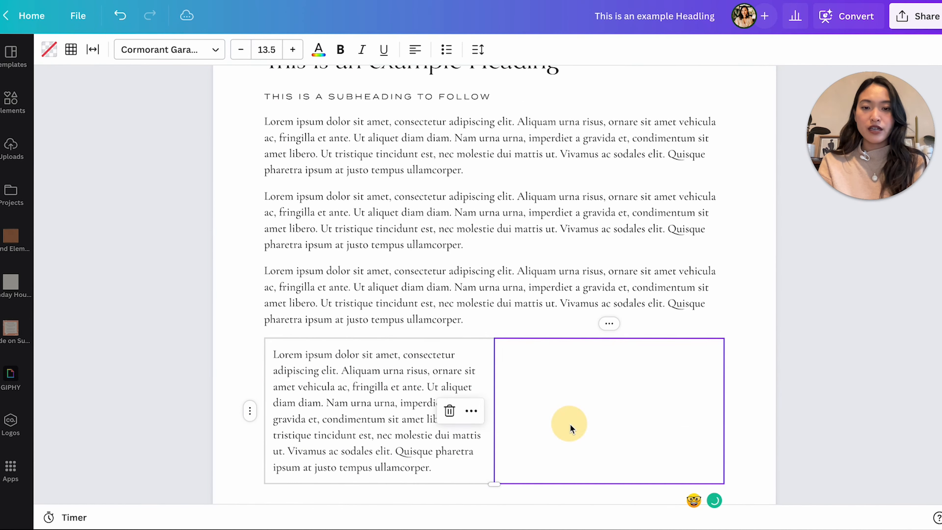
pyautogui.hotkey('ctrl', 'v')
pyautogui.scroll(-3, 778, 418)
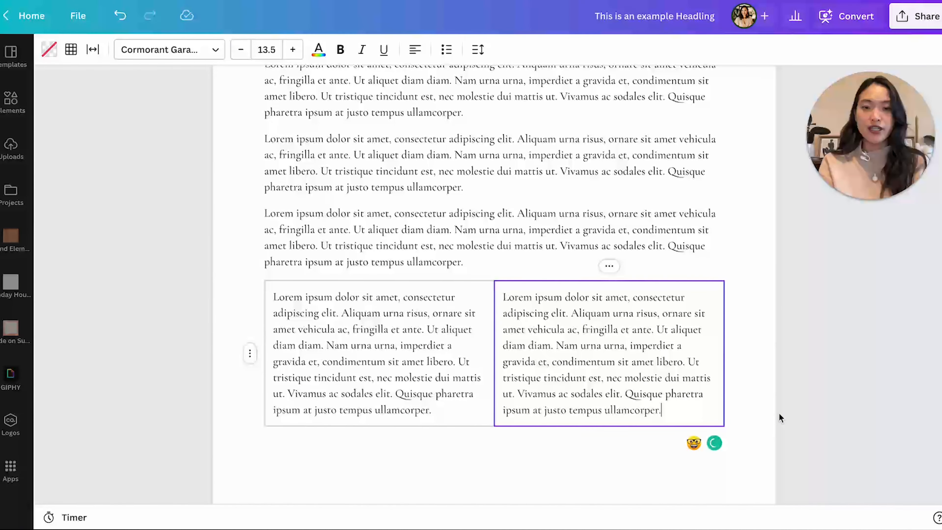
pyautogui.click(780, 418)
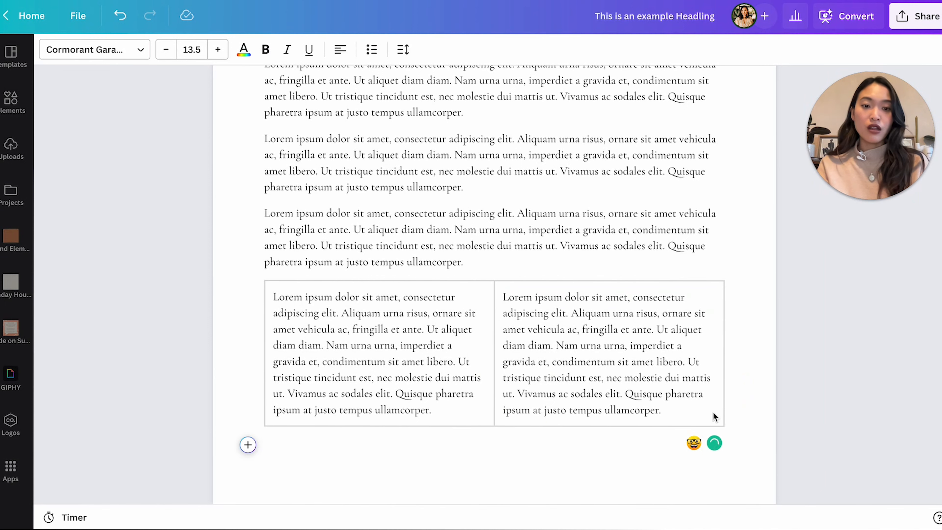
# Set the border colour of the whole two-column table to white
pyautogui.click(265, 285)
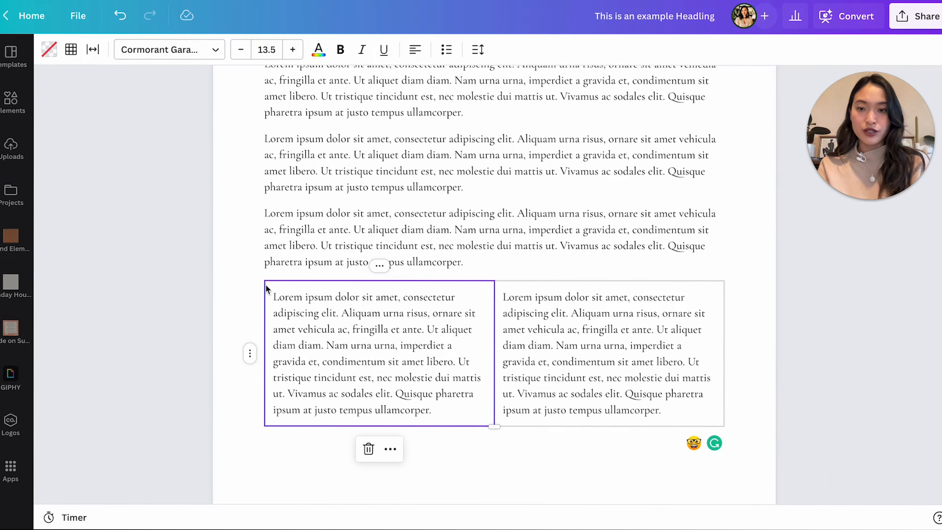
pyautogui.click(249, 352)
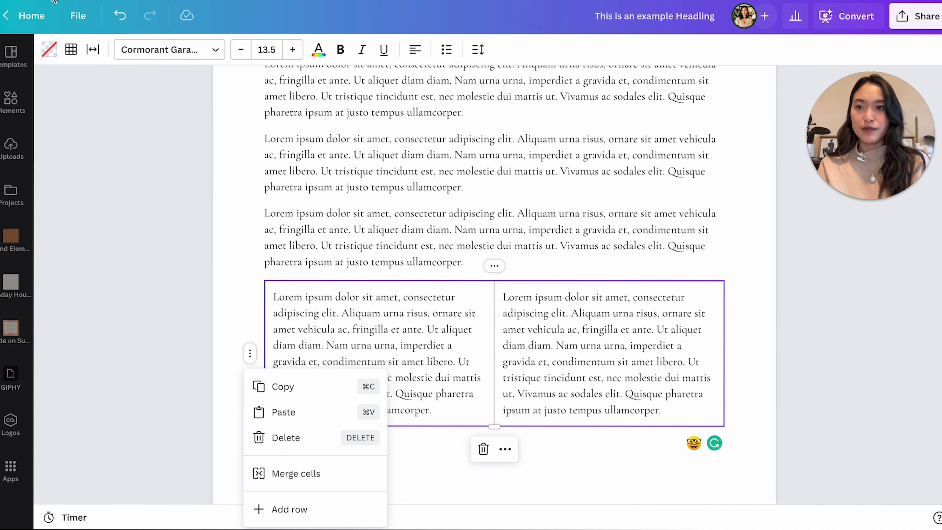
pyautogui.click(79, 53)
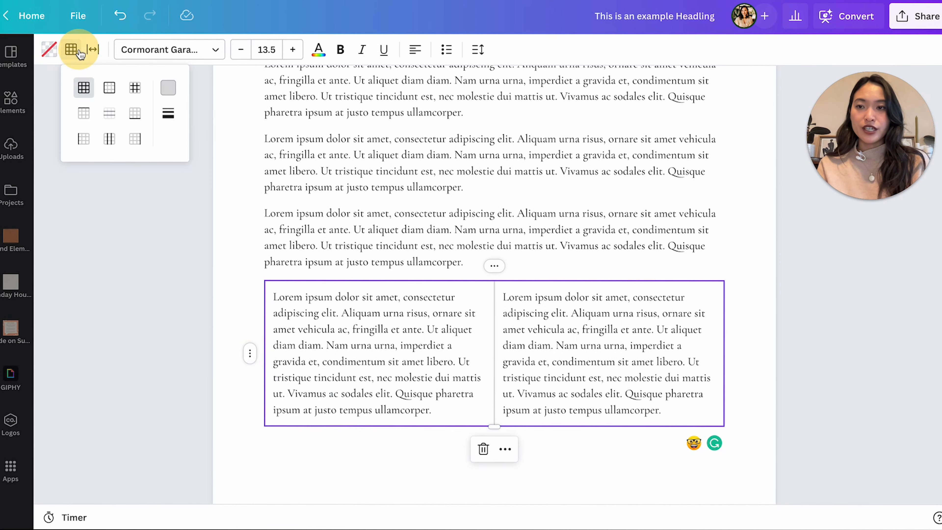
pyautogui.click(168, 88)
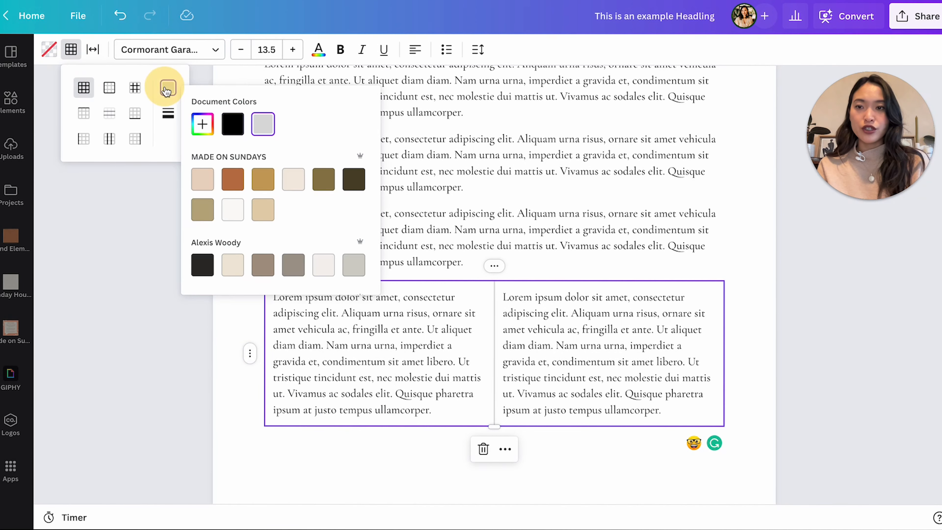
pyautogui.click(202, 124)
pyautogui.press('BackSpace')
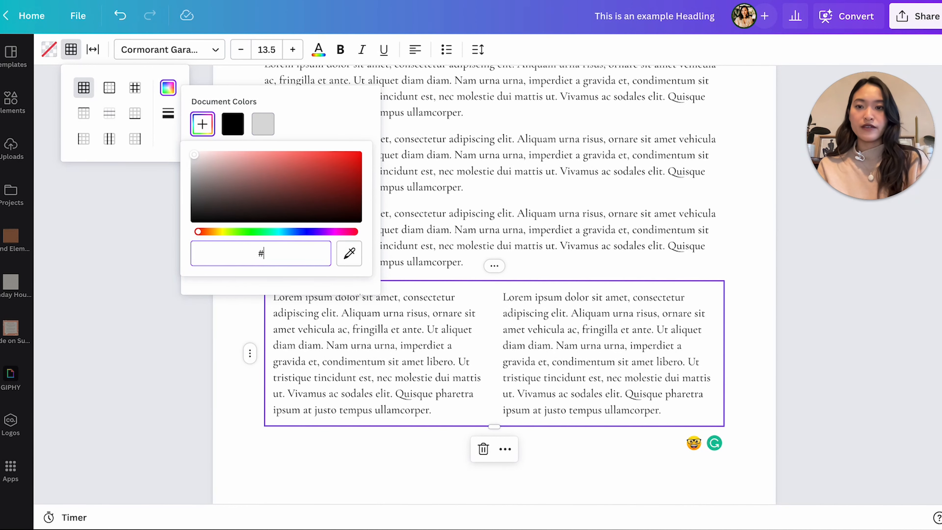
pyautogui.press('Return')
pyautogui.click(248, 432)
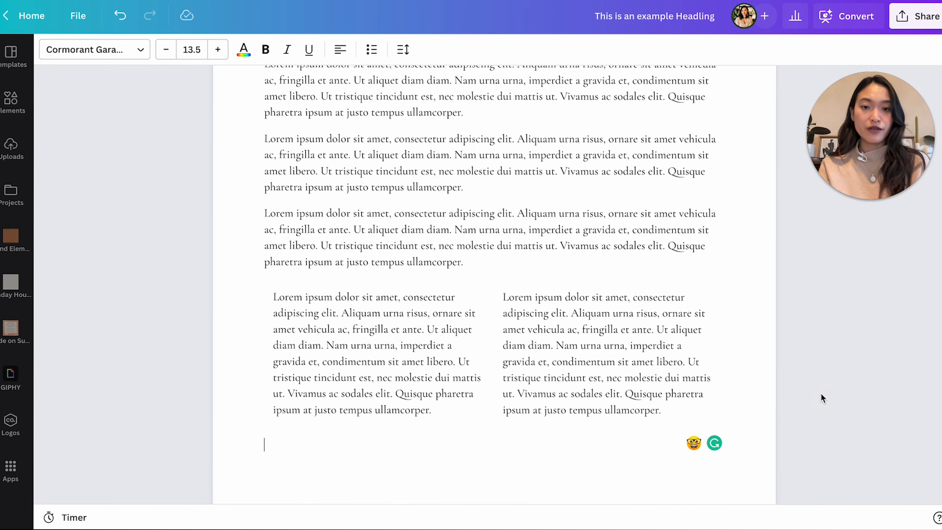
pyautogui.click(409, 381)
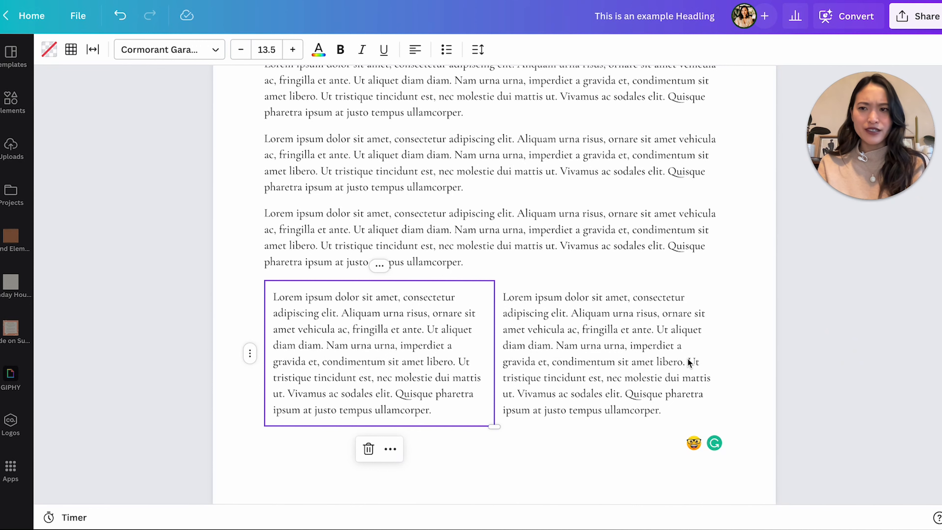
# Delete the second and third full-width body paragraphs above the two-column text
pyautogui.scroll(4, 837, 358)
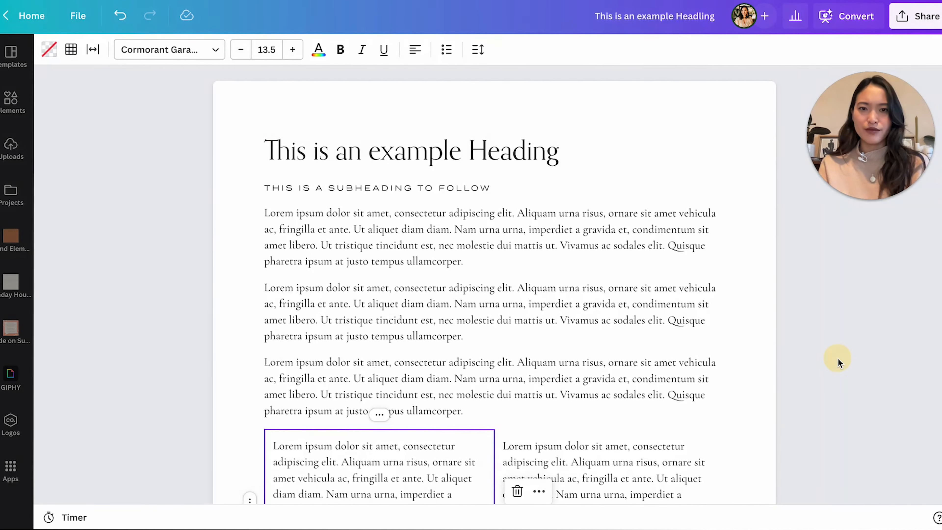
pyautogui.click(480, 404)
pyautogui.moveTo(478, 408); pyautogui.dragTo(259, 289)
pyautogui.press('BackSpace')
pyautogui.press('BackSpace')
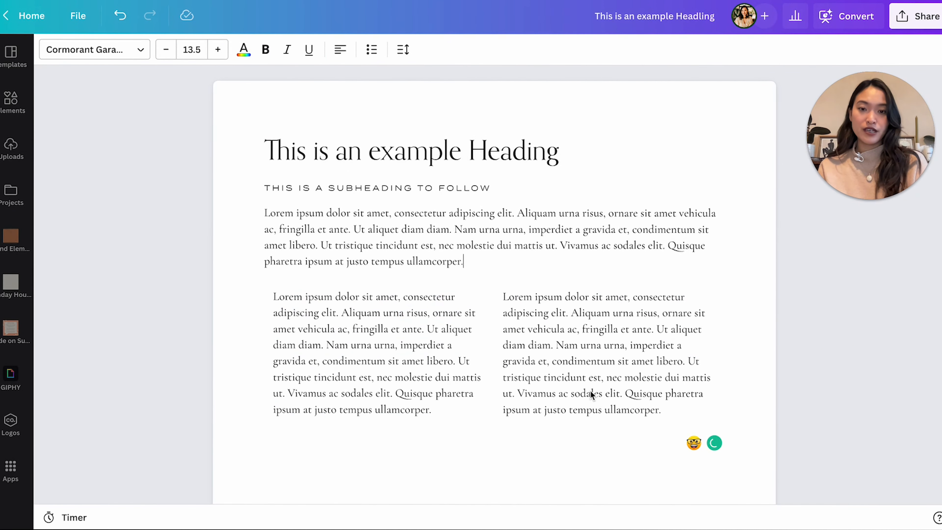
# Insert an empty table with three columns and one row below the two-column text
pyautogui.click(339, 464)
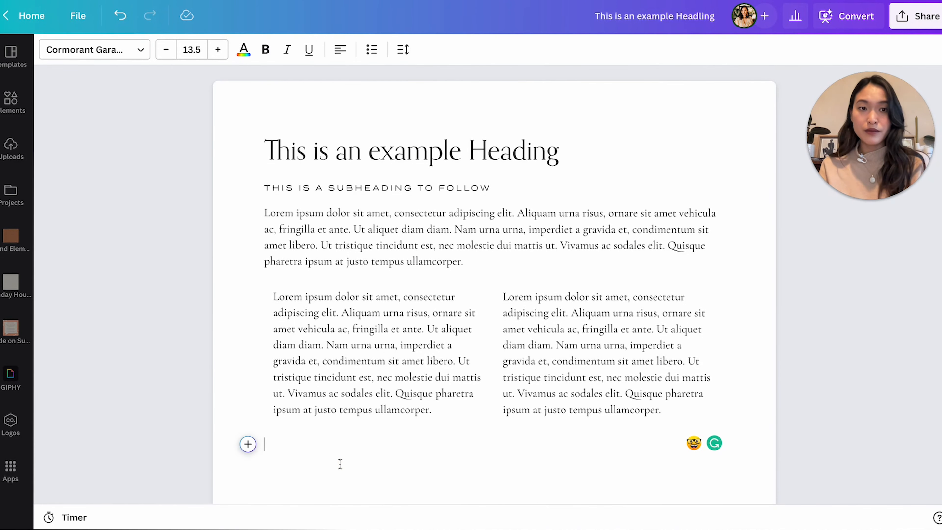
pyautogui.click(401, 401)
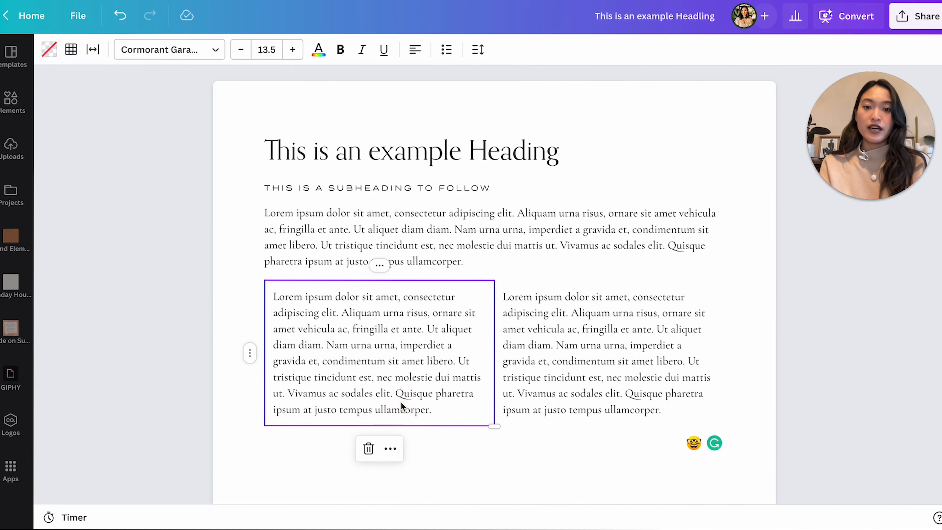
pyautogui.click(402, 479)
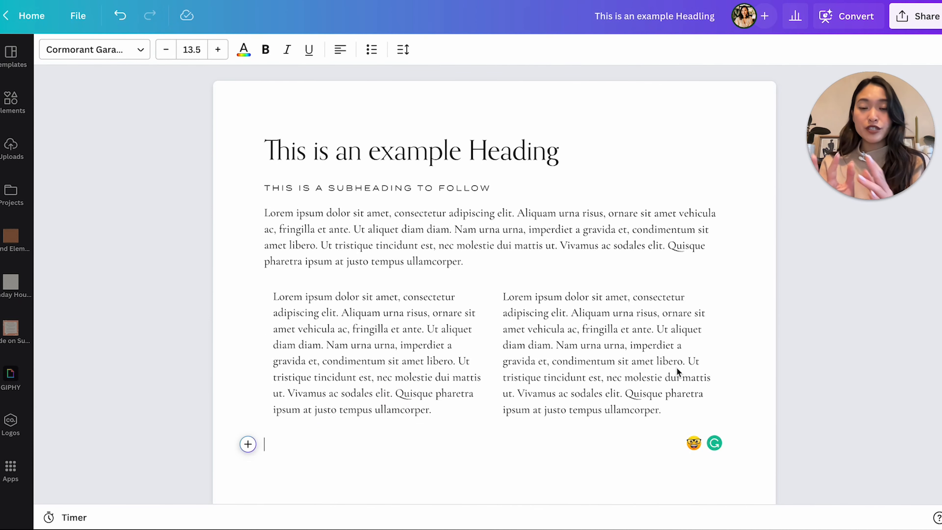
pyautogui.click(247, 444)
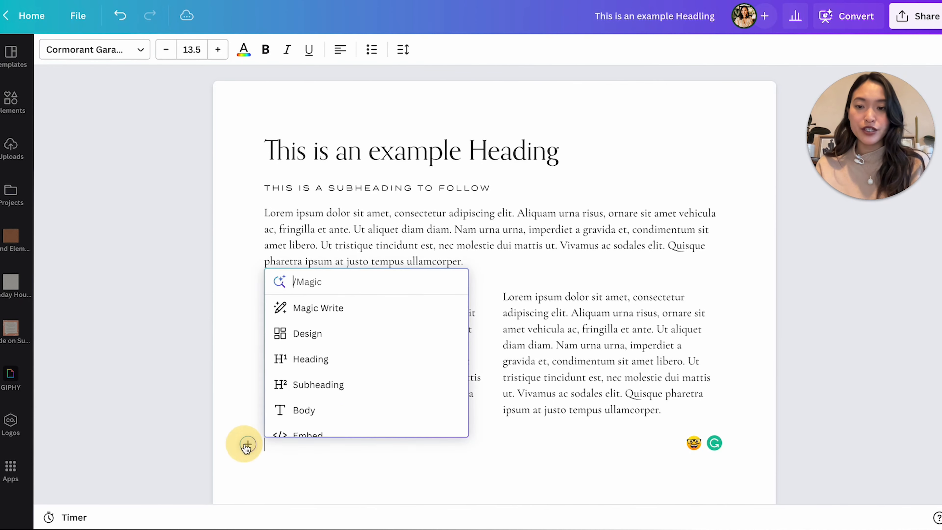
pyautogui.scroll(-3, 340, 371)
pyautogui.scroll(-1, 342, 374)
pyautogui.scroll(1, 340, 338)
pyautogui.click(336, 327)
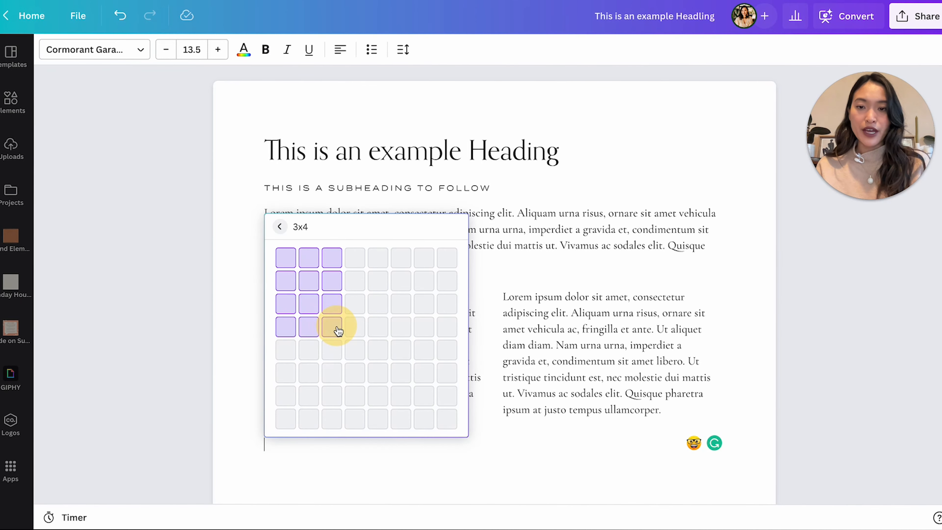
pyautogui.click(331, 267)
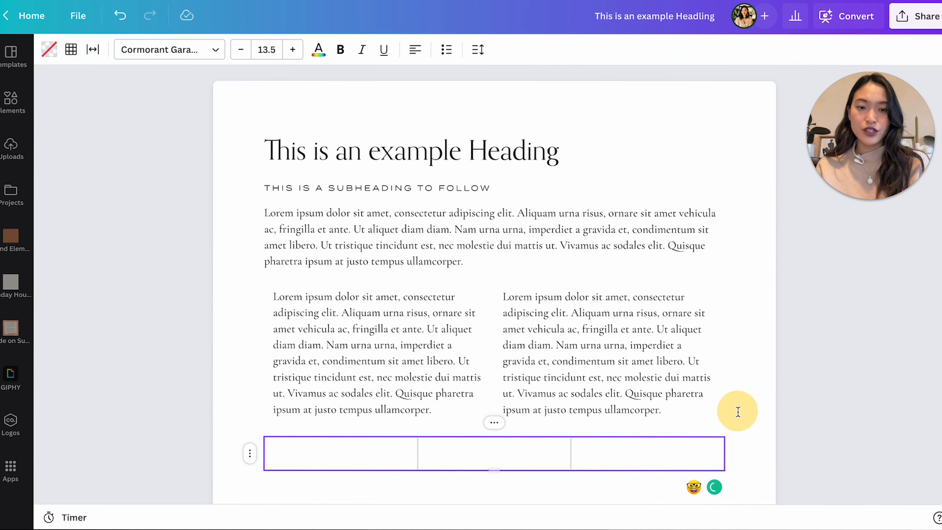
# Delete the empty three-column table below the two-column text
pyautogui.click(276, 453)
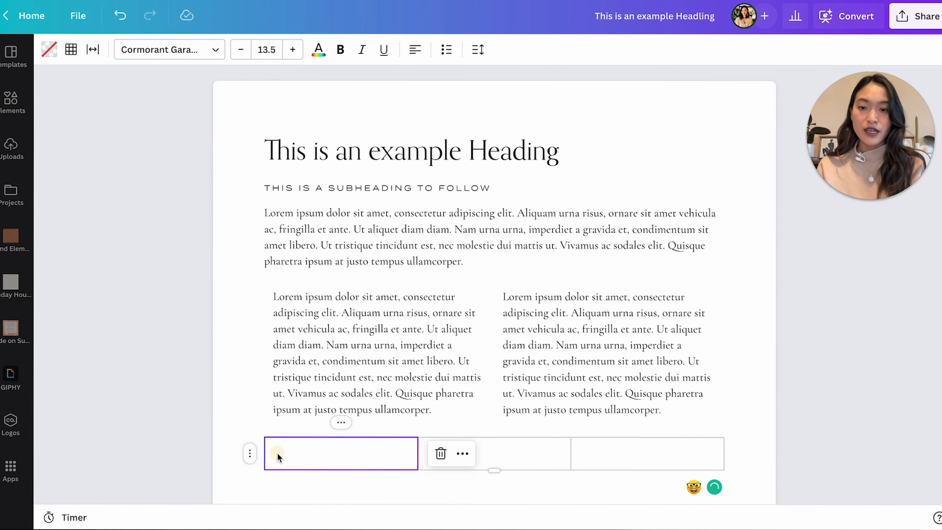
pyautogui.click(440, 453)
pyautogui.click(437, 419)
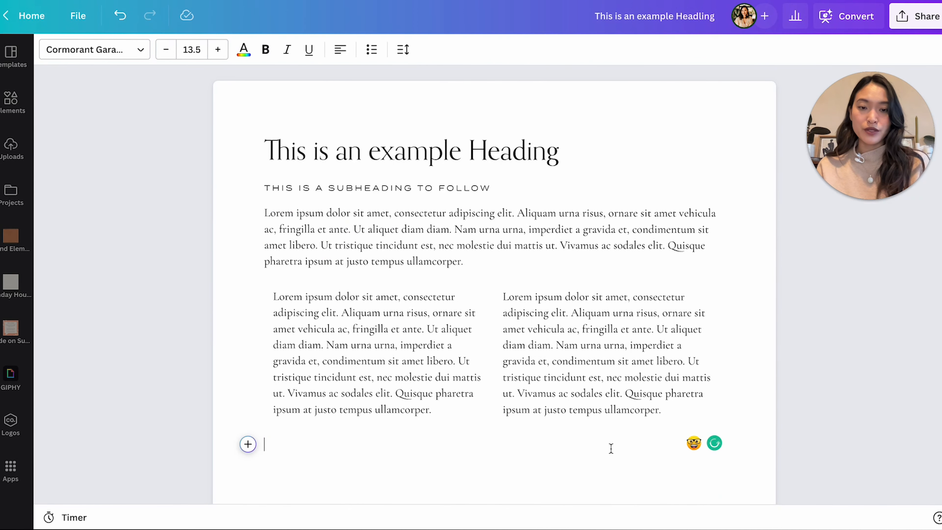
pyautogui.click(328, 460)
pyautogui.click(247, 444)
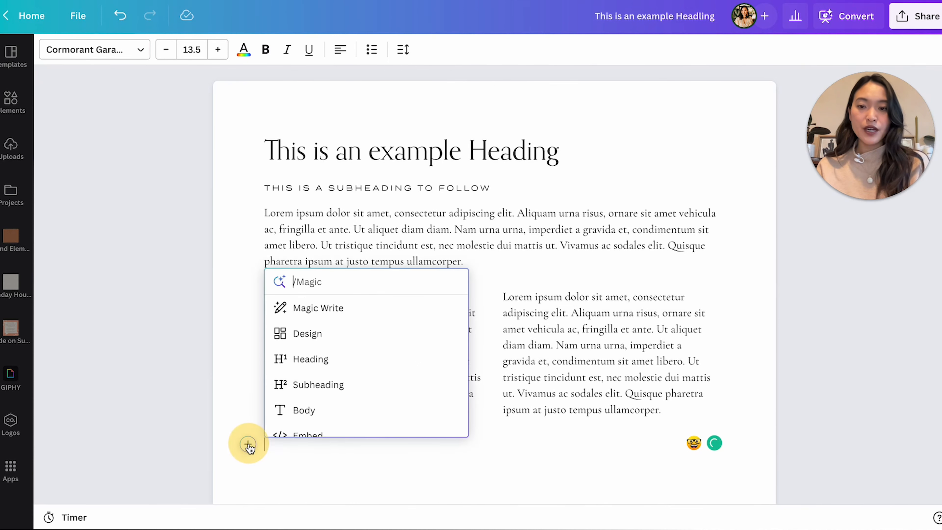
# Insert a new blank design block above the document's main heading
pyautogui.click(269, 128)
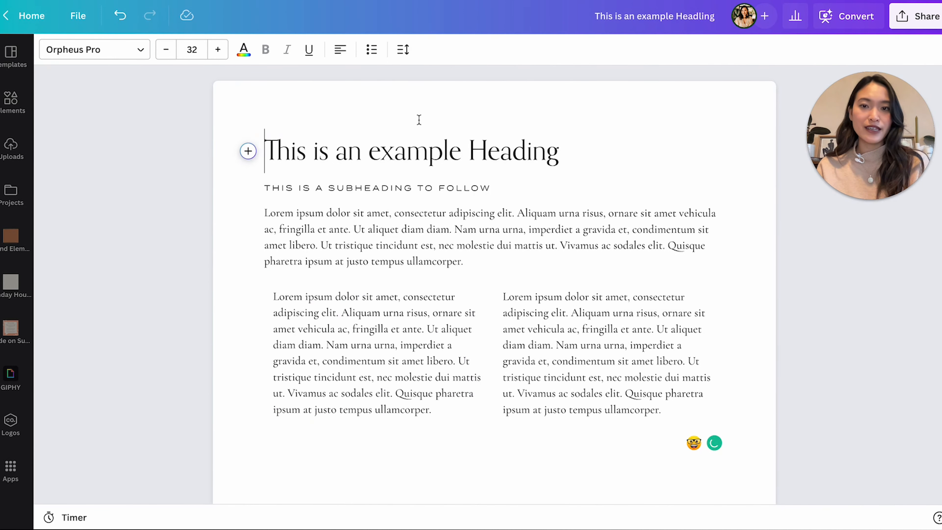
pyautogui.click(248, 152)
pyautogui.click(354, 242)
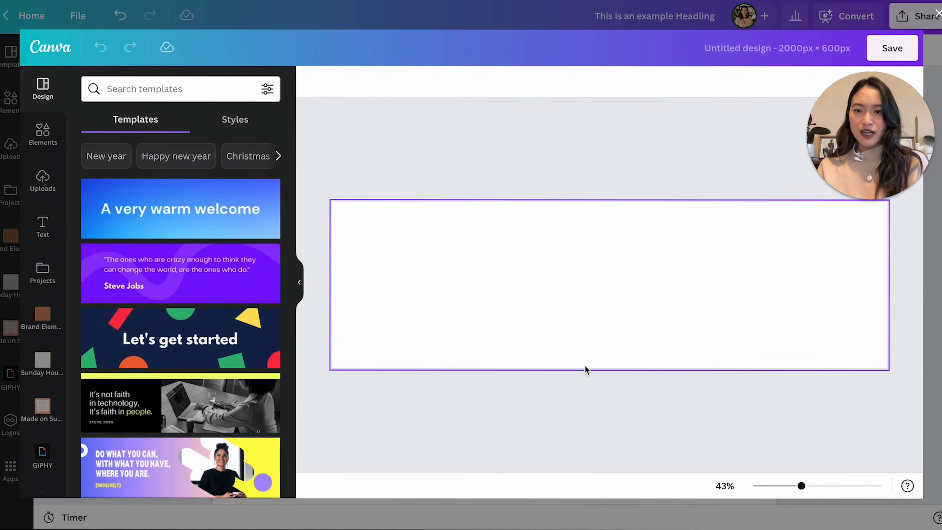
# Browse the banner templates and apply the "Starting your business" template to the blank design
pyautogui.scroll(-5, 212, 380)
pyautogui.scroll(-5, 213, 380)
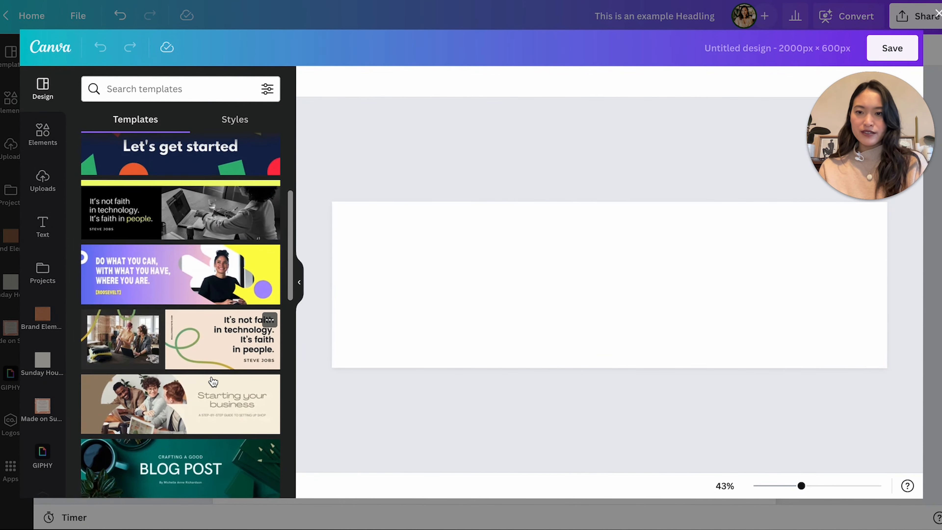
pyautogui.scroll(-8, 212, 380)
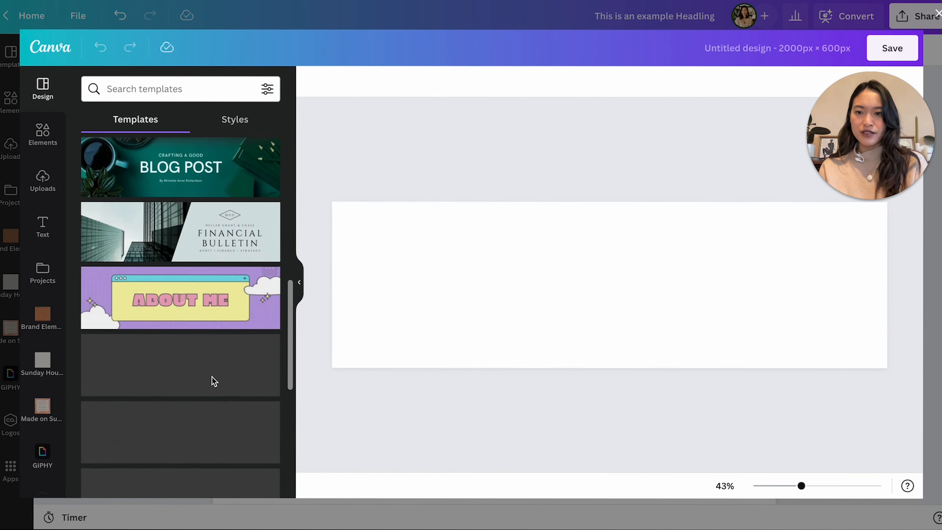
pyautogui.scroll(-10, 212, 380)
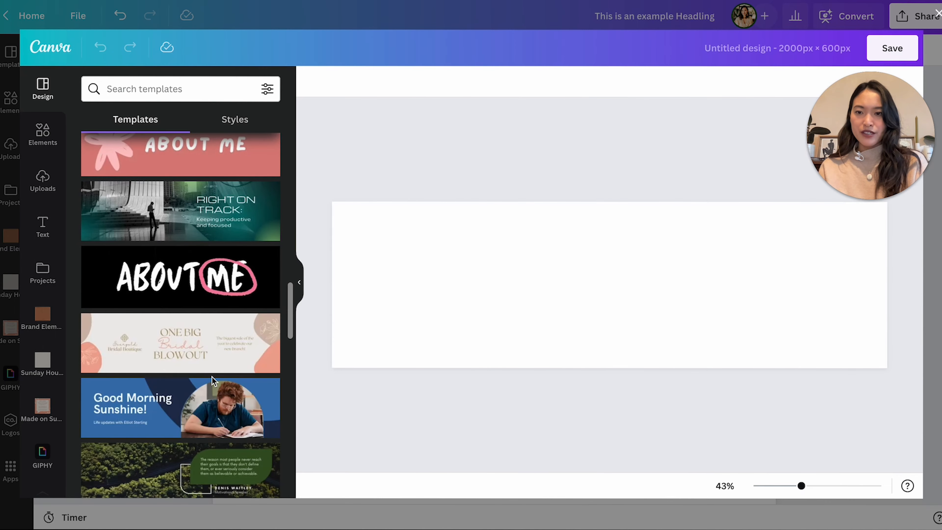
pyautogui.scroll(-12, 212, 380)
pyautogui.scroll(-3, 212, 380)
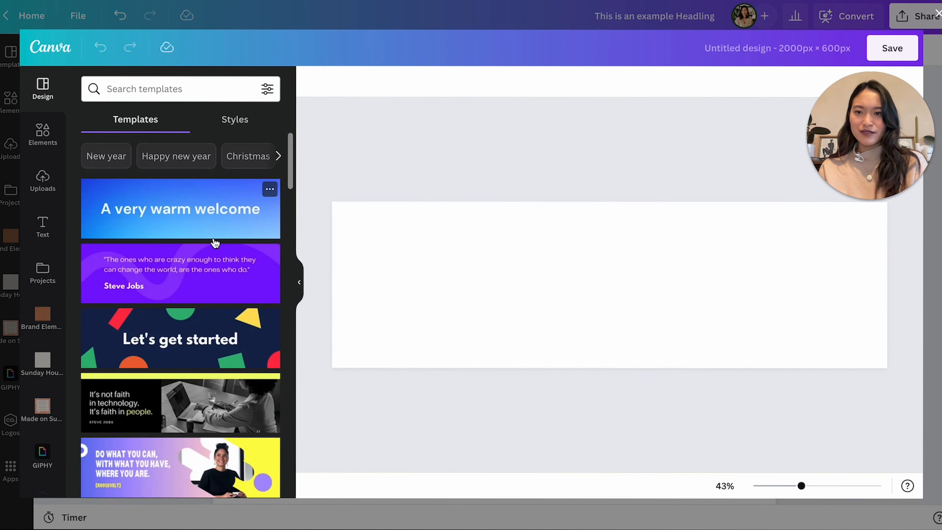
pyautogui.scroll(-8, 214, 227)
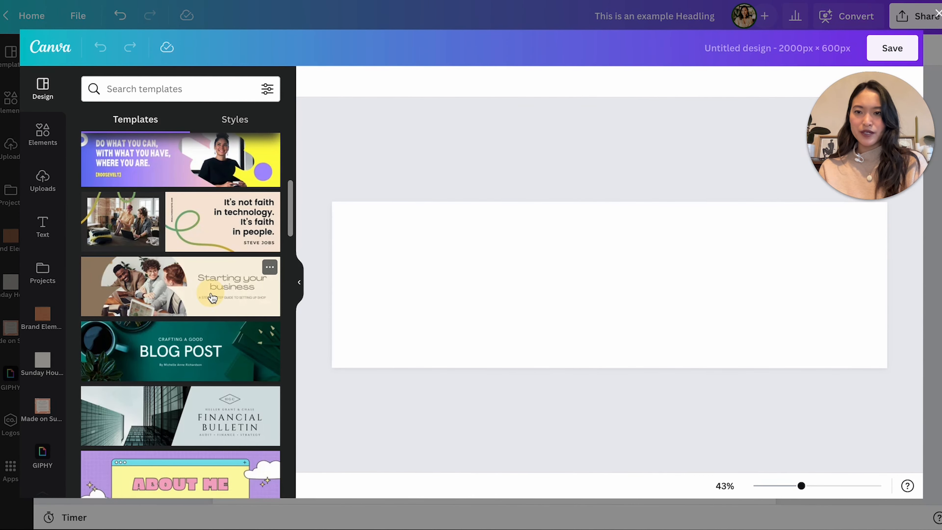
pyautogui.click(212, 298)
# Replace the banner template's group photo with the uploaded portrait without overlaid graphics, and save the banner into the document
pyautogui.click(538, 303)
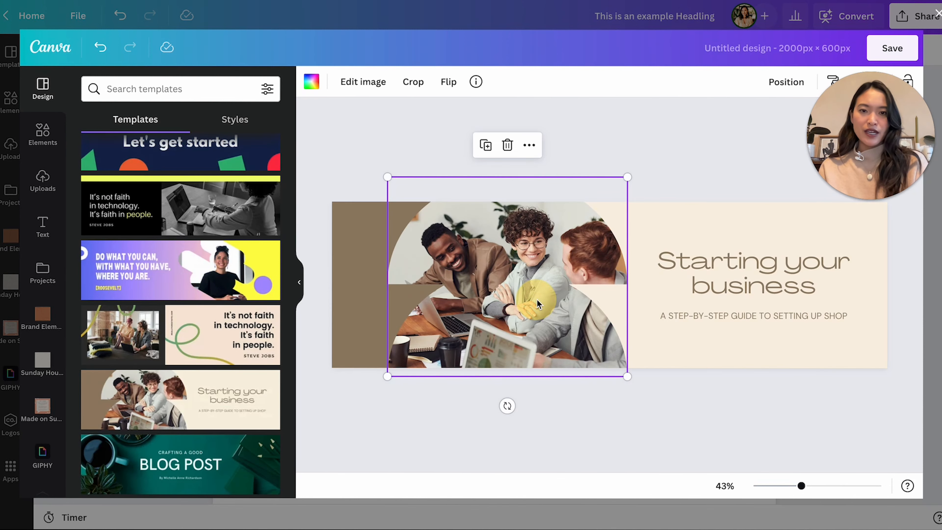
pyautogui.click(43, 135)
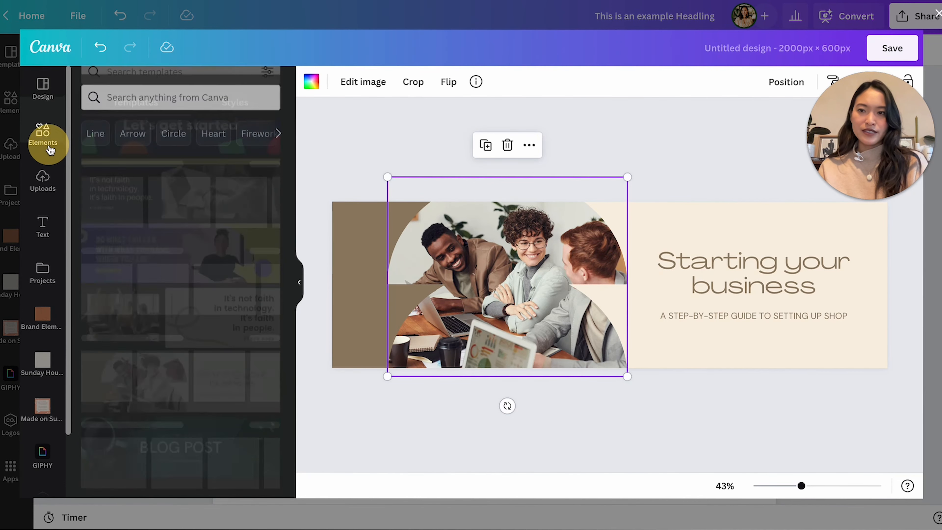
pyautogui.scroll(-5, 135, 293)
pyautogui.scroll(-5, 133, 291)
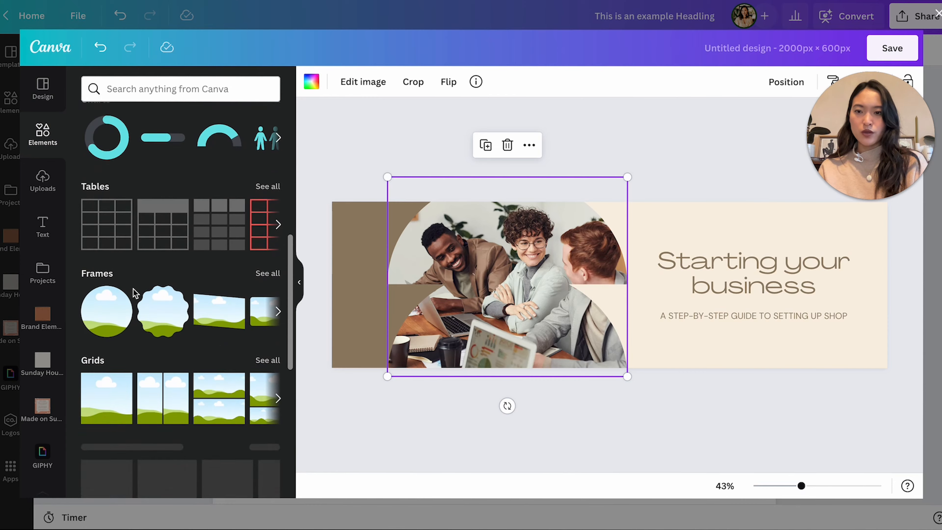
pyautogui.scroll(3, 132, 288)
pyautogui.scroll(2, 106, 220)
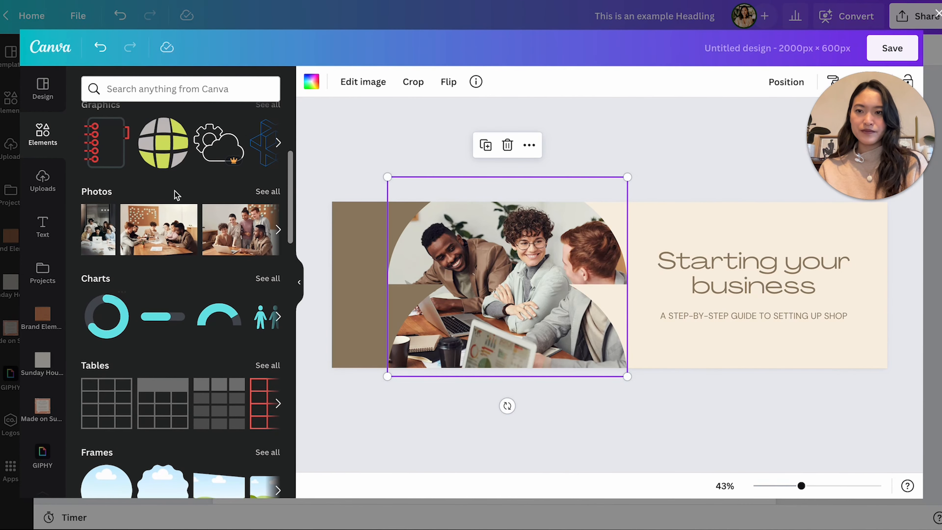
pyautogui.click(43, 180)
pyautogui.scroll(-2, 222, 259)
pyautogui.scroll(2, 224, 215)
pyautogui.moveTo(224, 190); pyautogui.dragTo(497, 282)
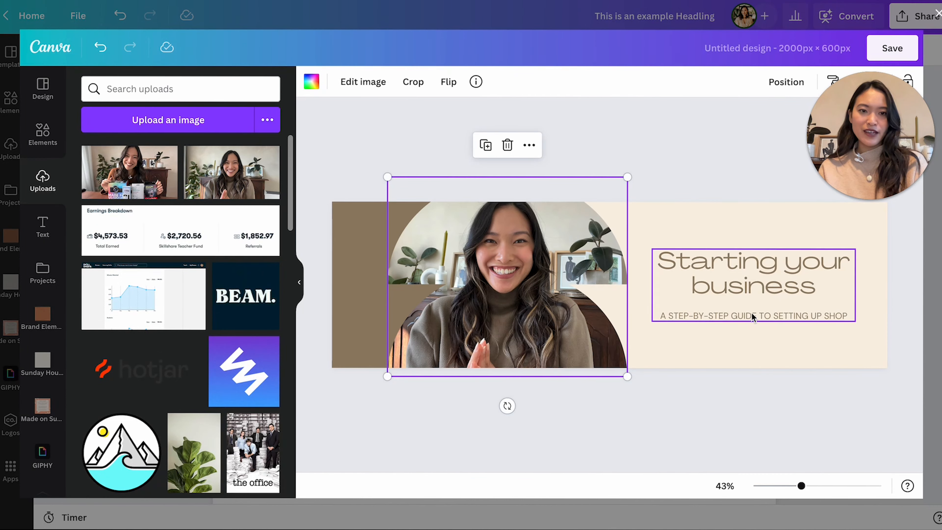
pyautogui.click(899, 53)
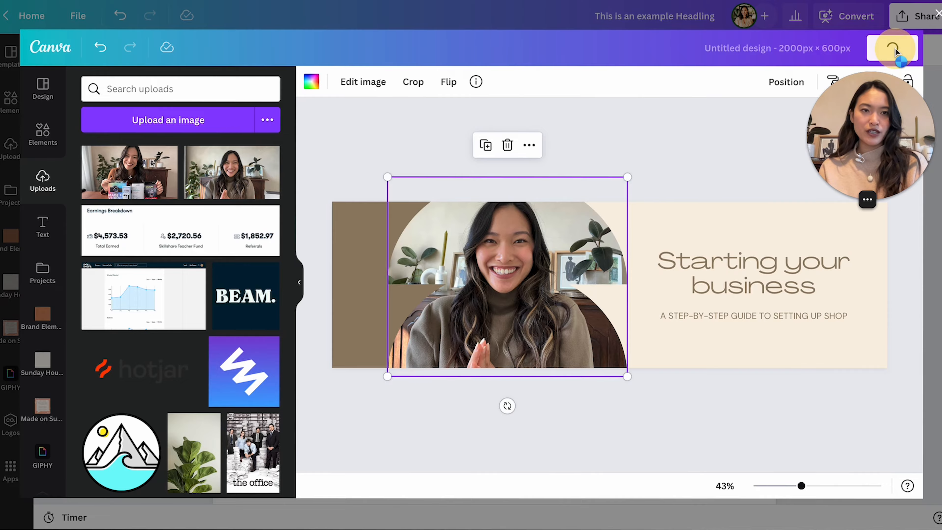
pyautogui.click(753, 301)
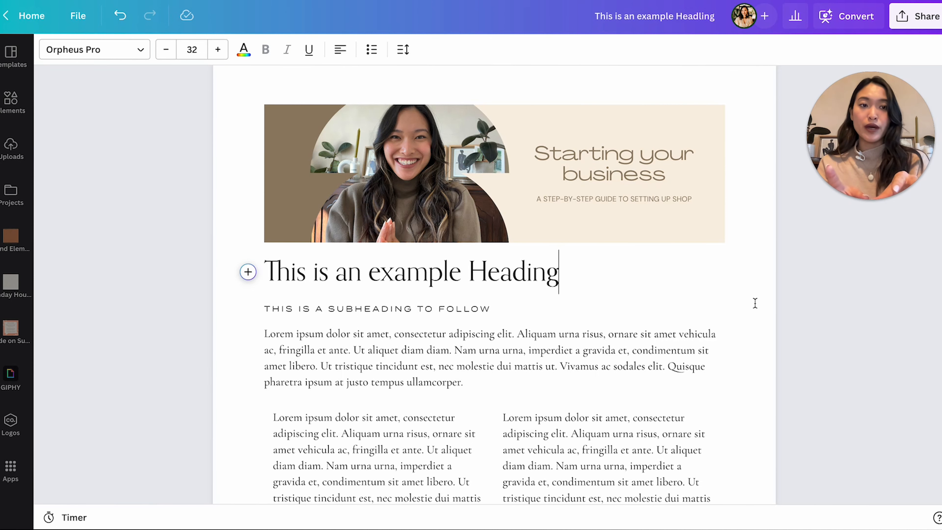
# Try to enlarge the banner design above the heading beyond the document's margins
pyautogui.click(722, 208)
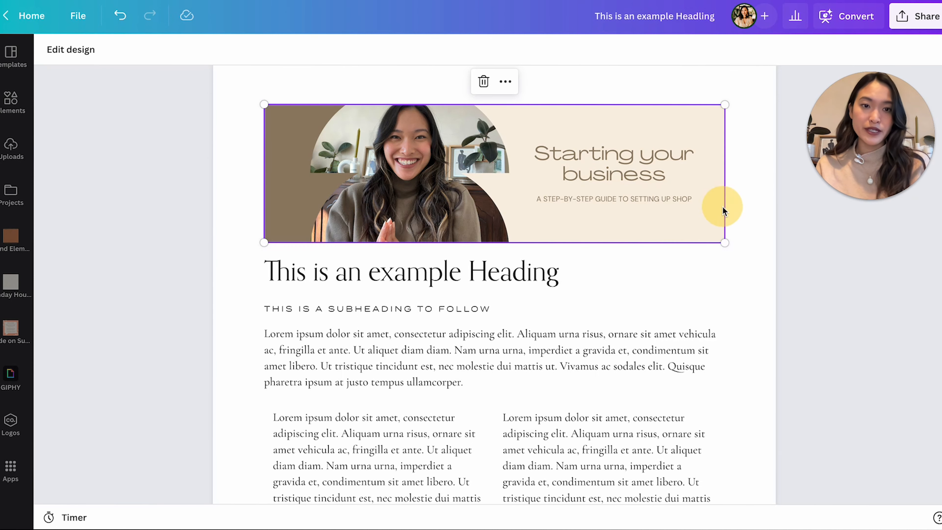
pyautogui.click(748, 233)
pyautogui.scroll(1, 749, 235)
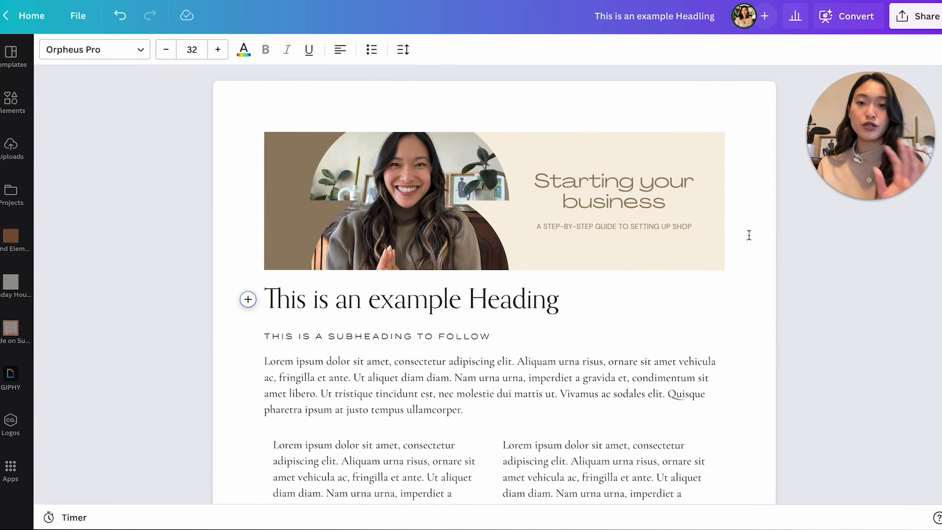
pyautogui.click(537, 236)
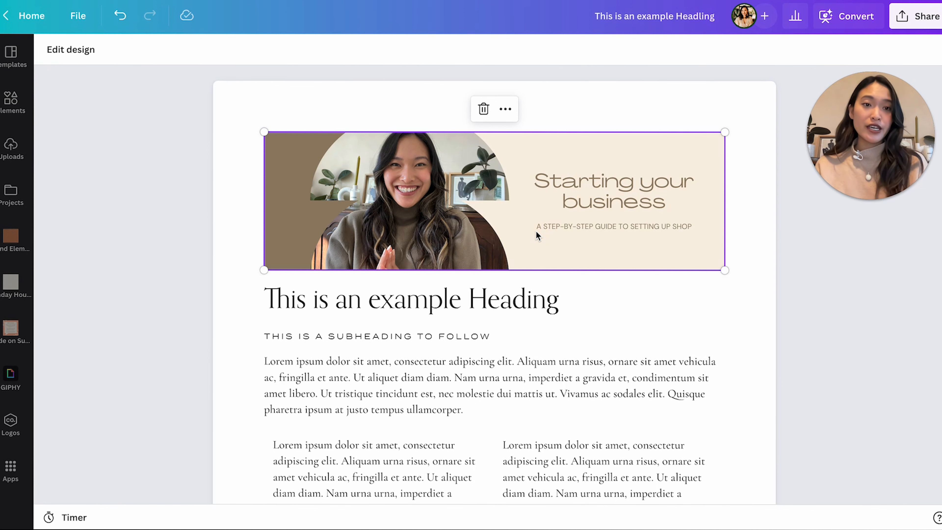
pyautogui.moveTo(264, 132); pyautogui.dragTo(218, 101)
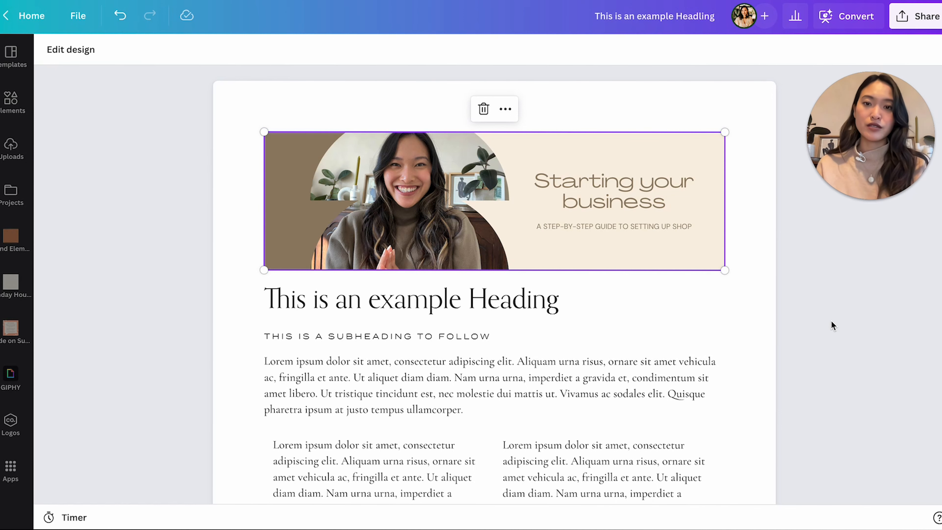
pyautogui.click(736, 256)
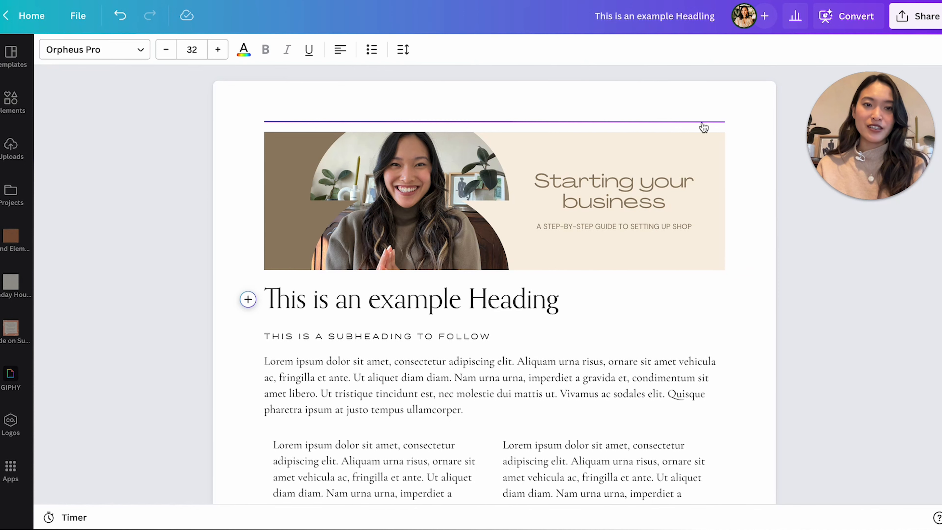
# Add an empty line above the banner design and try to move the banner up the page
pyautogui.click(494, 123)
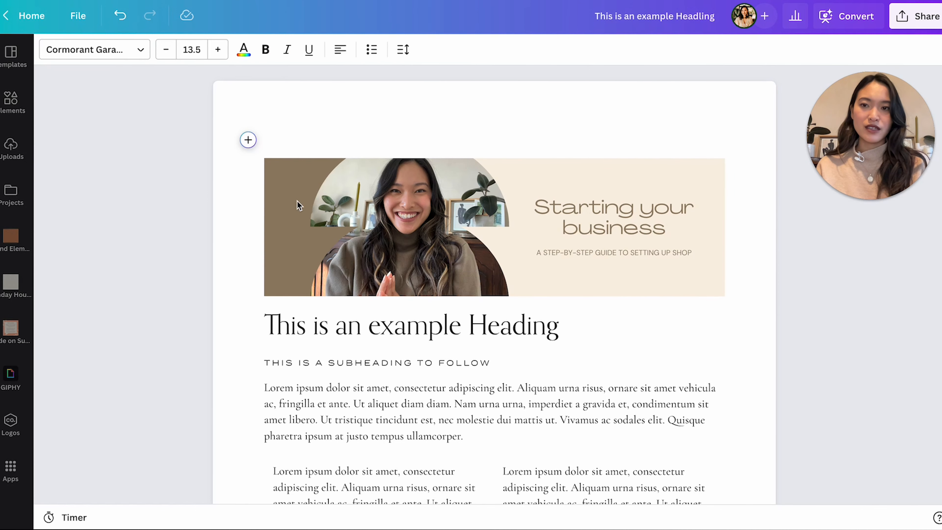
pyautogui.click(312, 195)
pyautogui.click(605, 120)
pyautogui.click(260, 163)
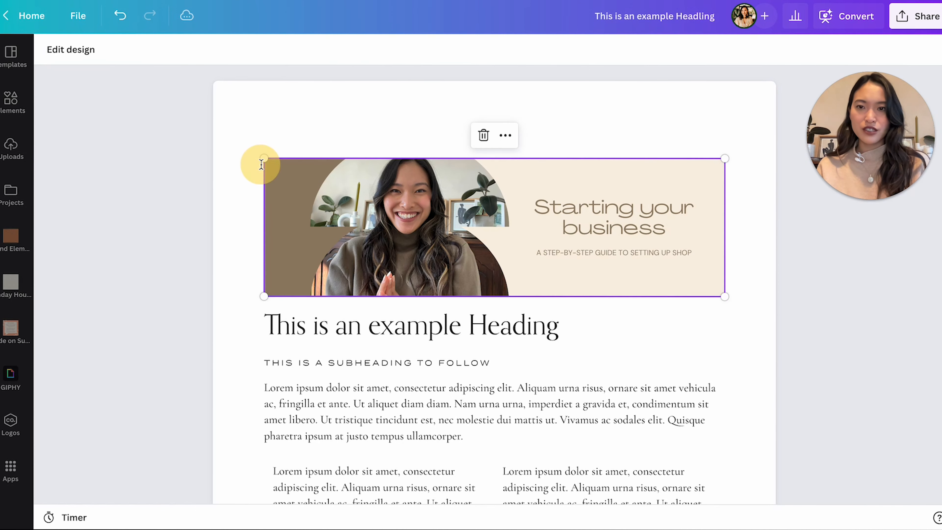
pyautogui.moveTo(284, 164); pyautogui.dragTo(290, 121)
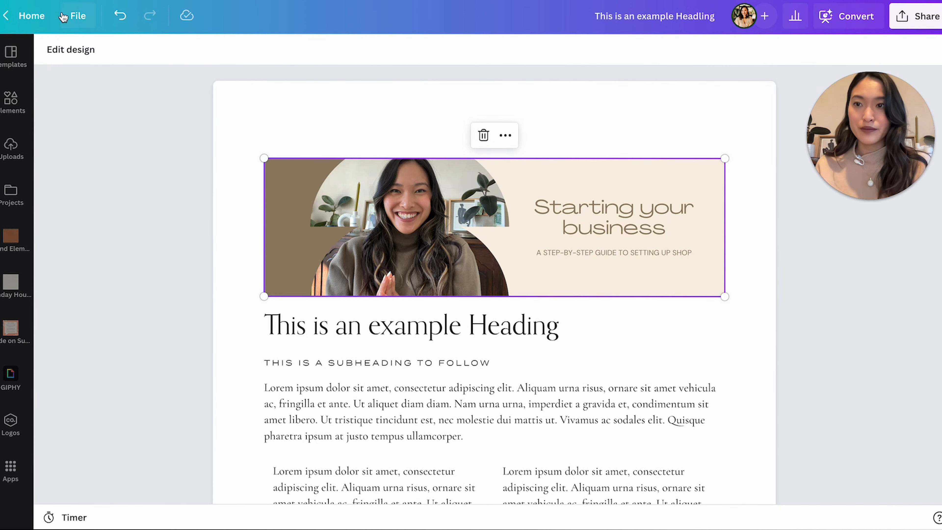
# Start an embed block on the empty line below the two-column text
pyautogui.click(78, 16)
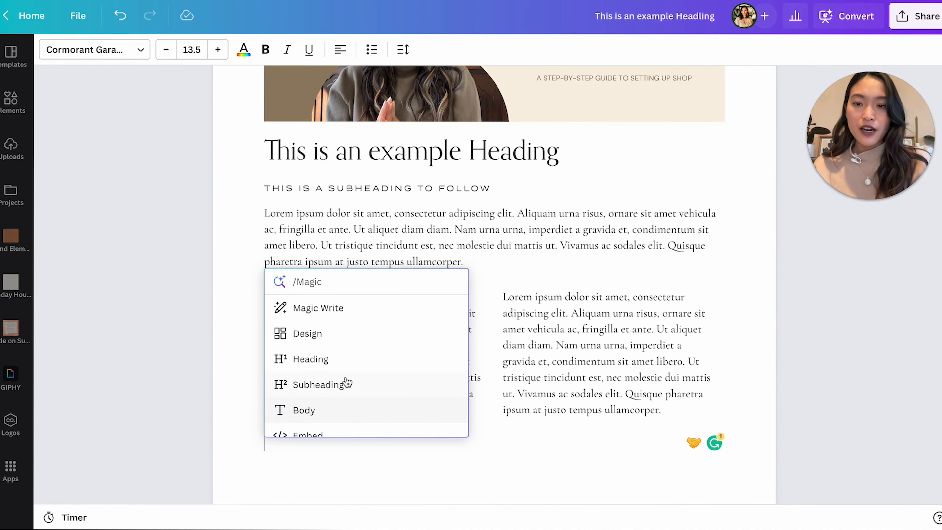
pyautogui.scroll(-3, 347, 382)
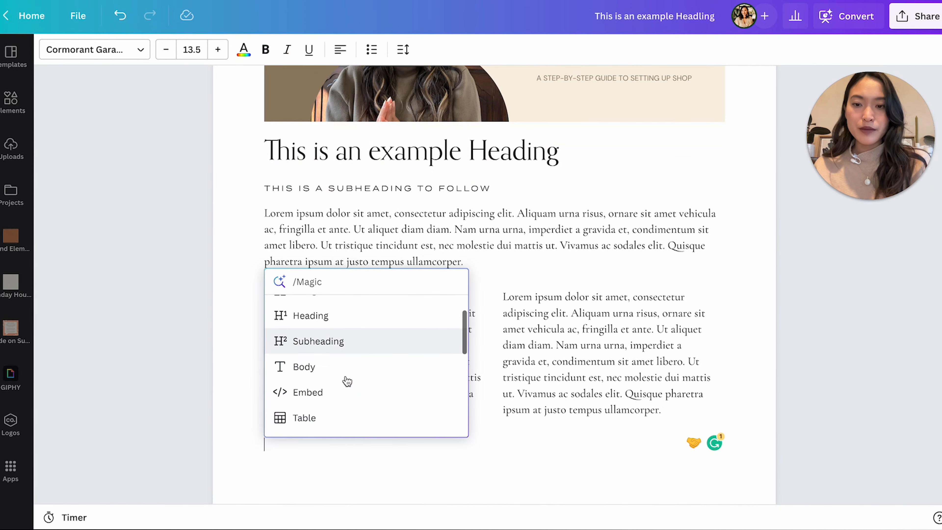
pyautogui.click(323, 372)
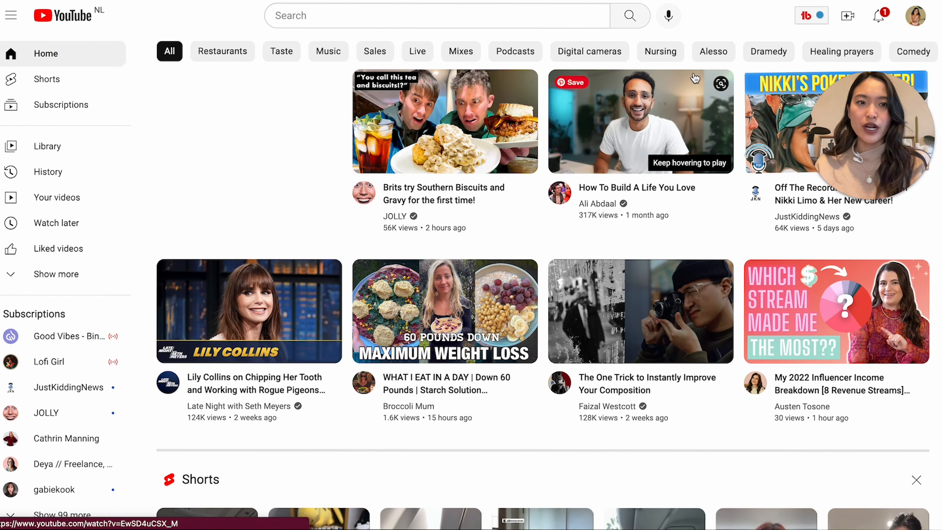
# Switch to YouTube, open the own channel's featured video "How Much Skillshare Paid Me | 6-Month Update" and copy its link
pyautogui.click(908, 23)
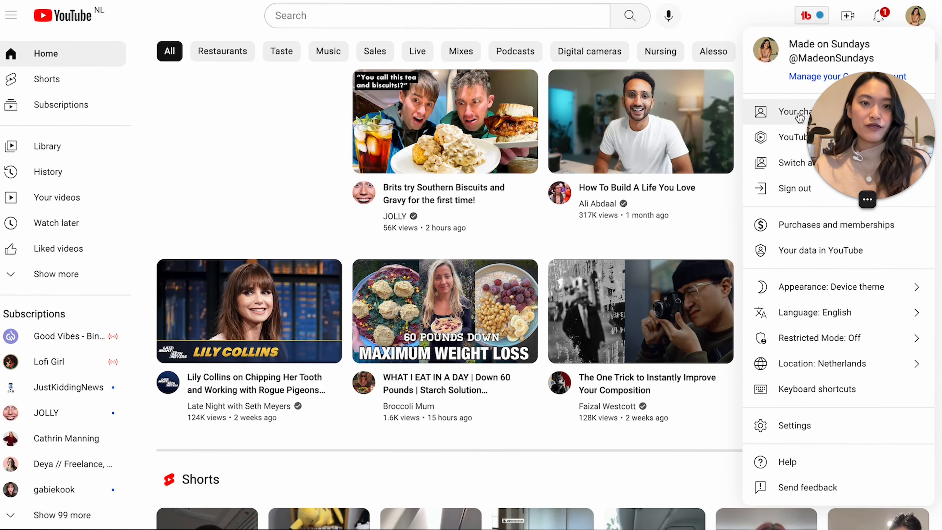
pyautogui.press('Escape')
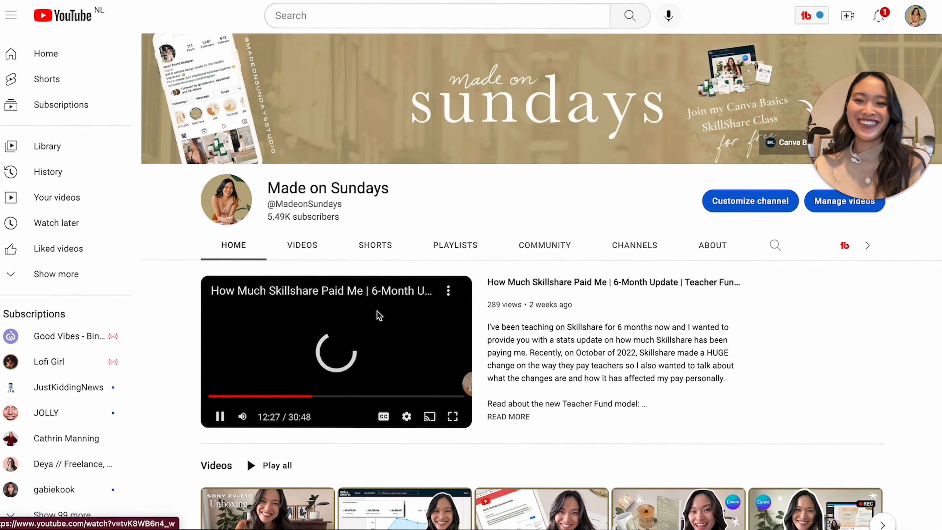
pyautogui.click(539, 279)
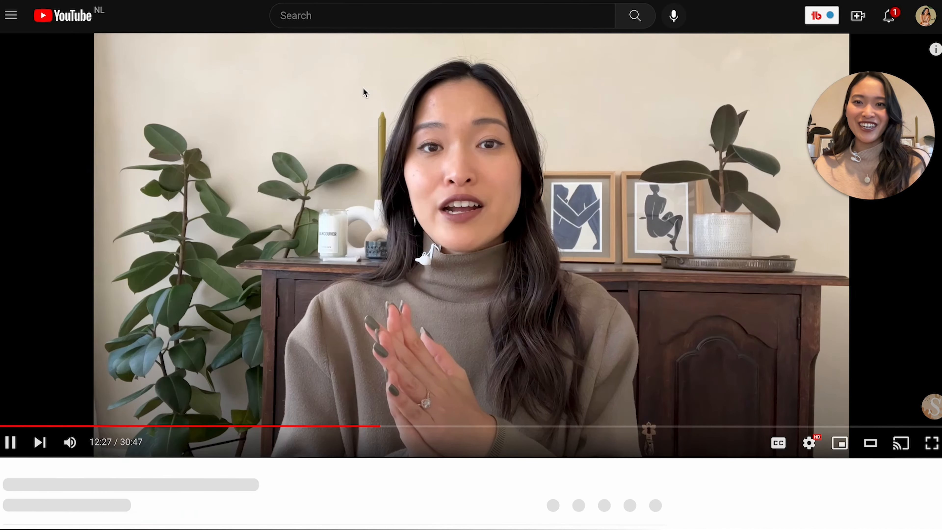
pyautogui.click(349, 139)
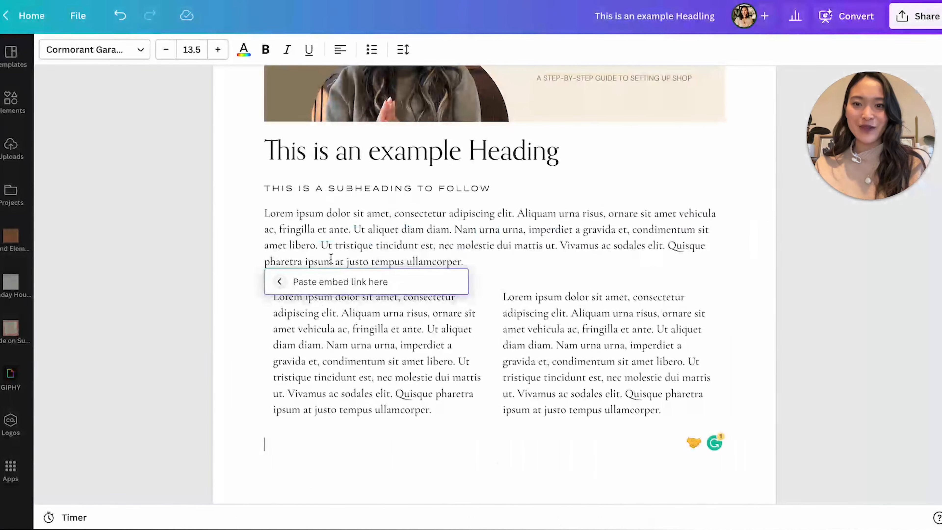
# Return to the Canva document and embed the video from the copied YouTube link below the two-column text
pyautogui.hotkey('ctrl', 'v')
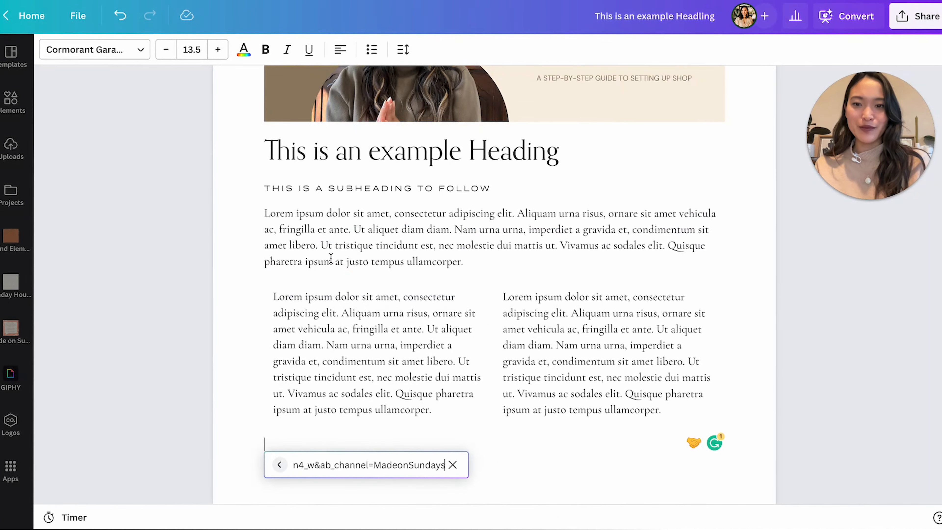
pyautogui.press('Return')
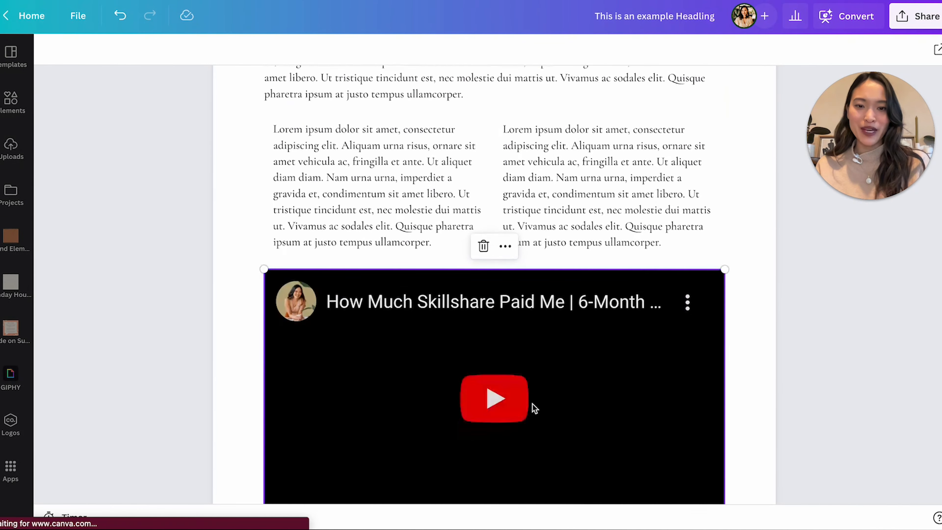
pyautogui.scroll(-2, 784, 402)
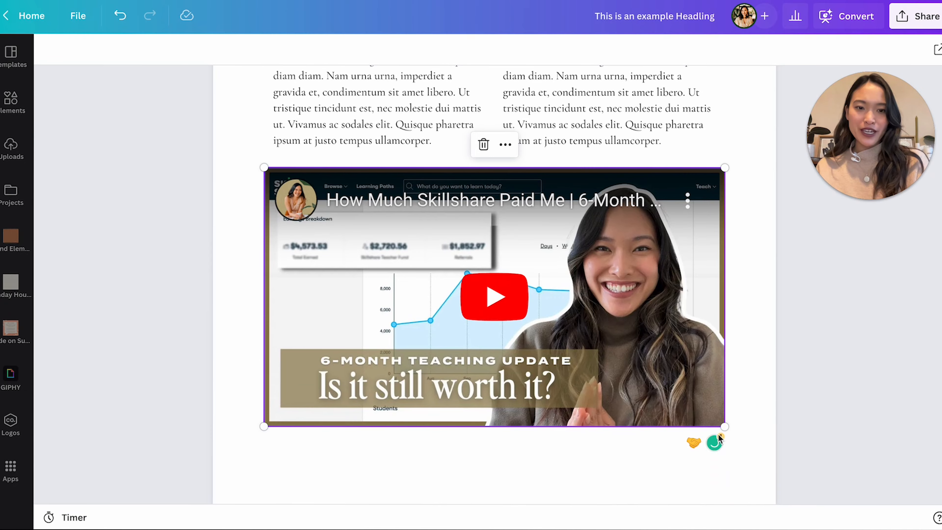
# Shrink the embedded video to about half the text width and try to move it off the page's centre
pyautogui.moveTo(725, 425); pyautogui.dragTo(726, 467)
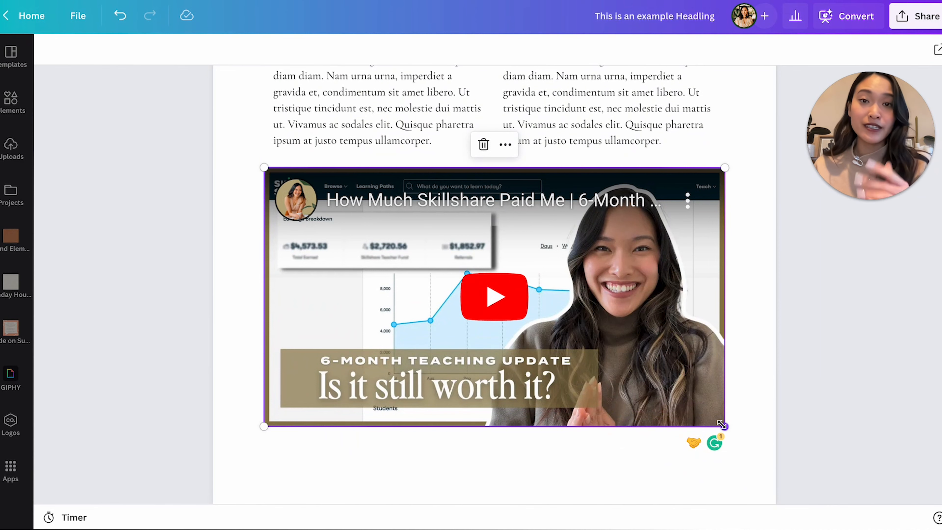
pyautogui.moveTo(723, 428); pyautogui.dragTo(640, 410)
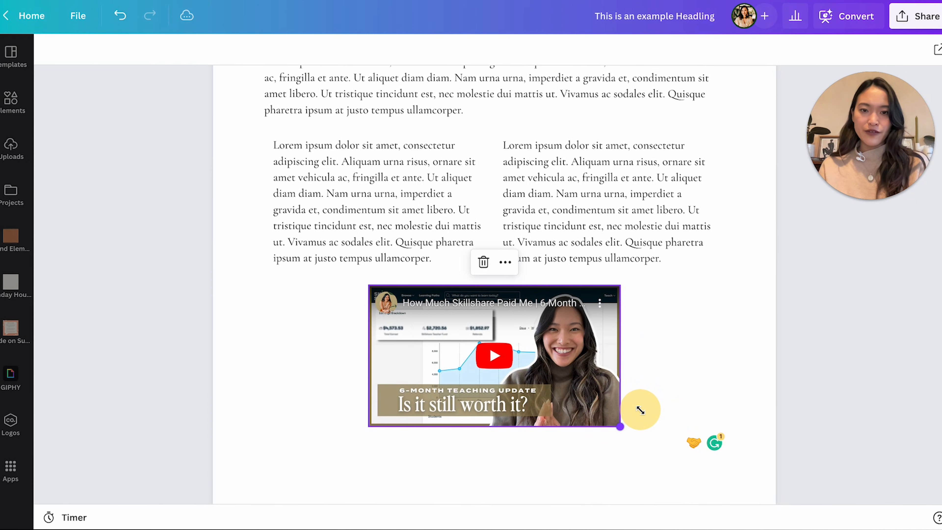
pyautogui.moveTo(604, 351); pyautogui.dragTo(467, 353)
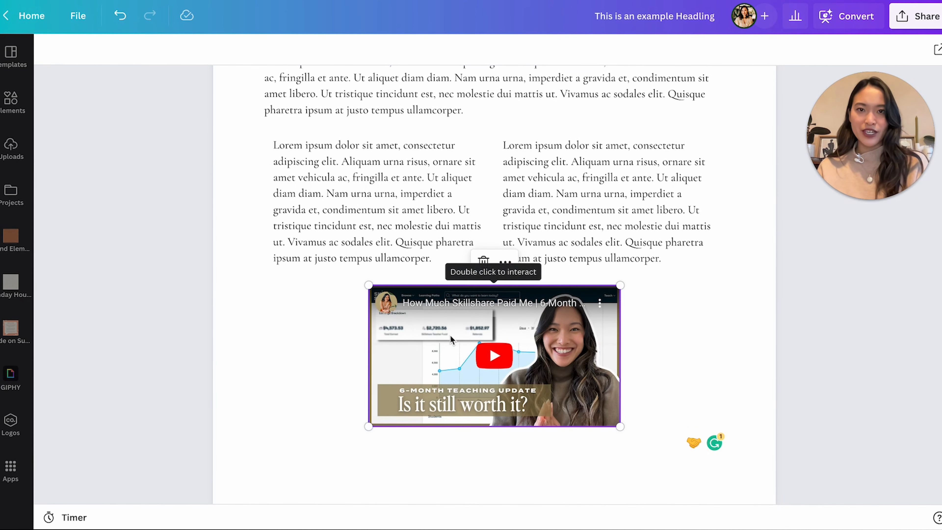
pyautogui.click(492, 366)
pyautogui.click(699, 332)
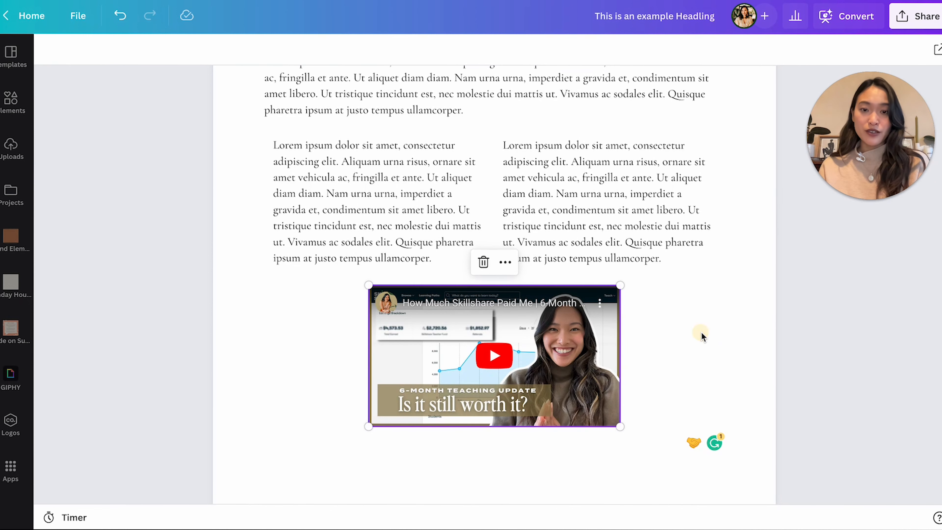
pyautogui.moveTo(563, 331); pyautogui.dragTo(589, 295)
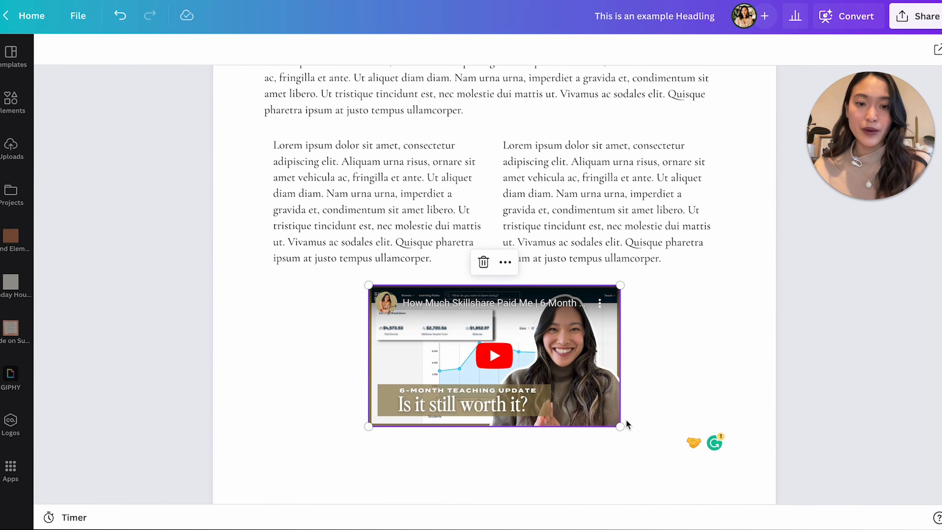
# Enlarge the embedded video to nearly the full text width and place the cursor on the empty line below it
pyautogui.moveTo(619, 427); pyautogui.dragTo(758, 506)
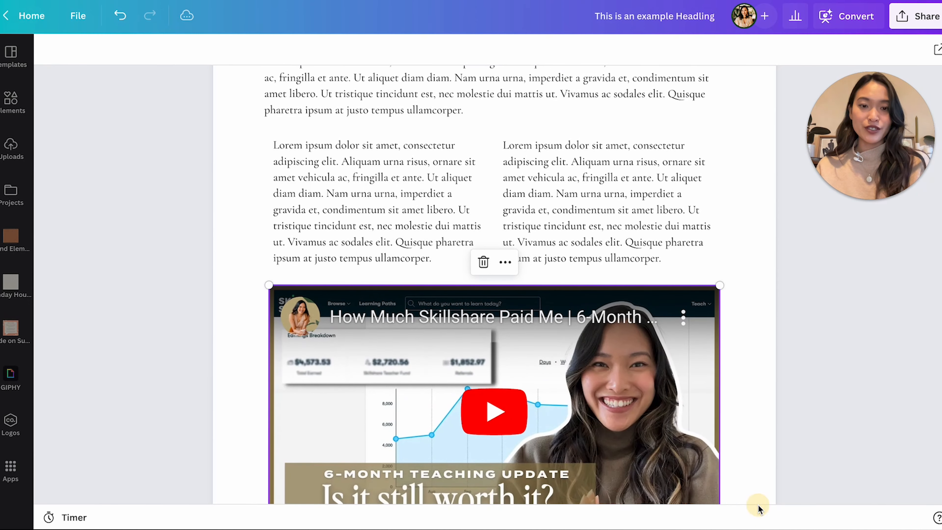
pyautogui.scroll(-1, 804, 401)
pyautogui.scroll(-2, 803, 402)
pyautogui.click(640, 455)
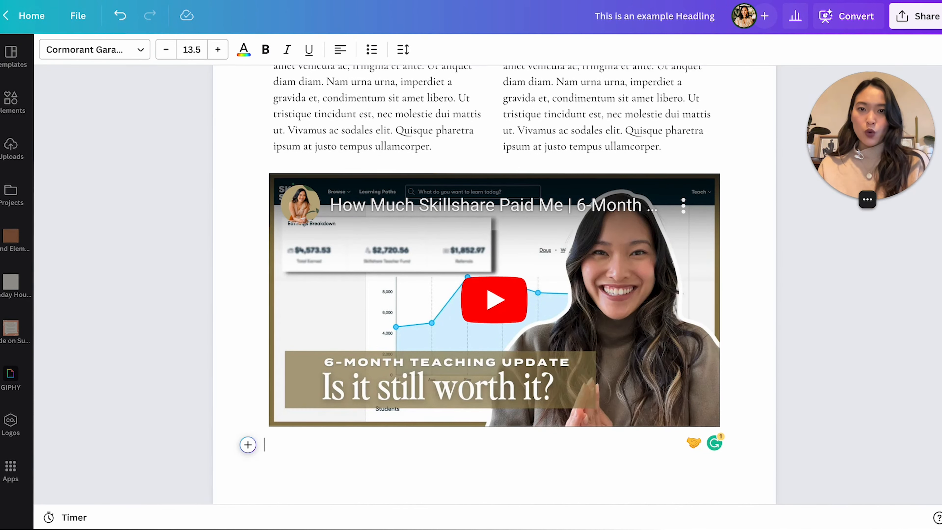
pyautogui.click(846, 323)
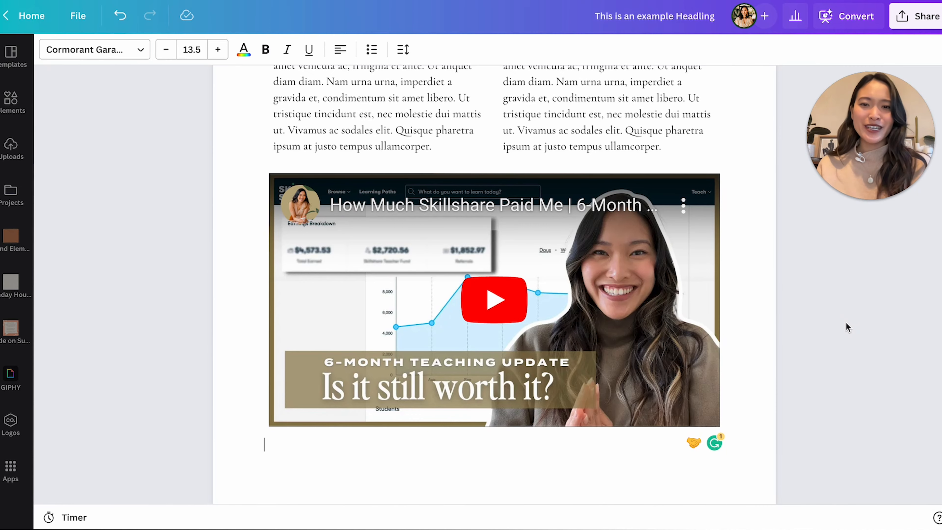
pyautogui.scroll(12, 846, 323)
pyautogui.scroll(-12, 846, 322)
pyautogui.scroll(5, 846, 322)
pyautogui.scroll(-5, 846, 322)
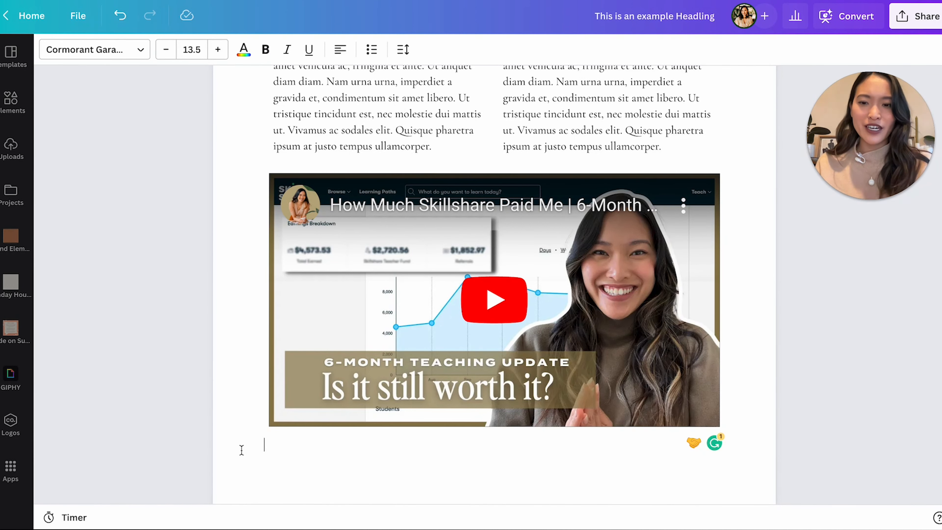
# Add several short lines of filler text below the embedded video and delete them all
pyautogui.write('sefillhsef sleifhs leigh legihs elghs lgisheg lses')
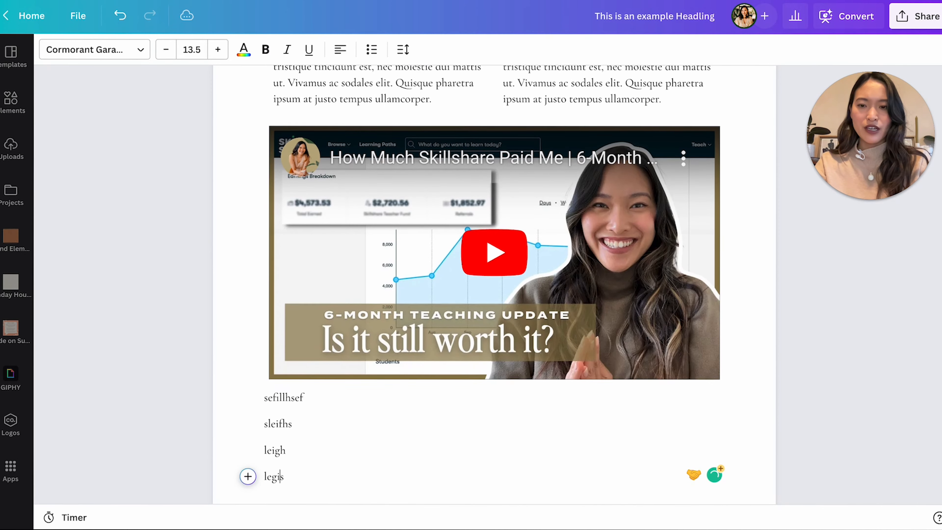
pyautogui.click(294, 467)
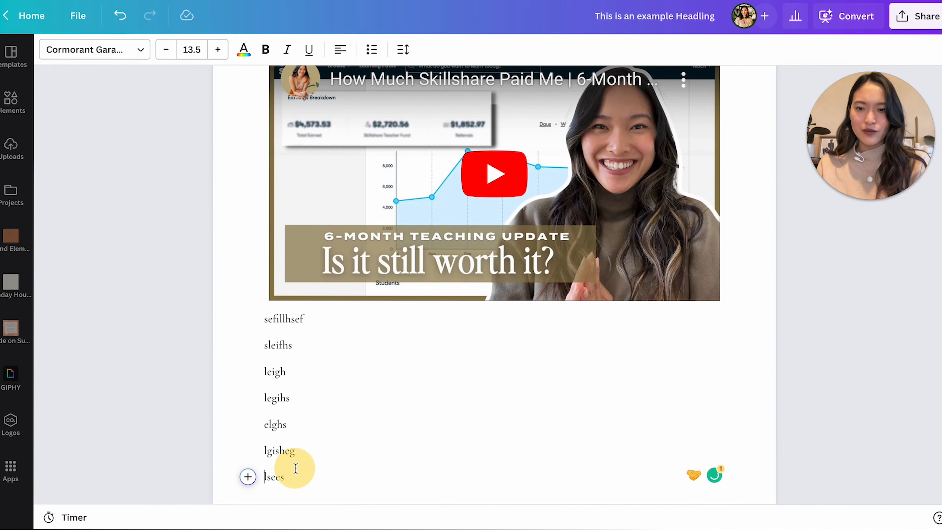
pyautogui.moveTo(290, 475); pyautogui.dragTo(264, 321)
pyautogui.press('BackSpace')
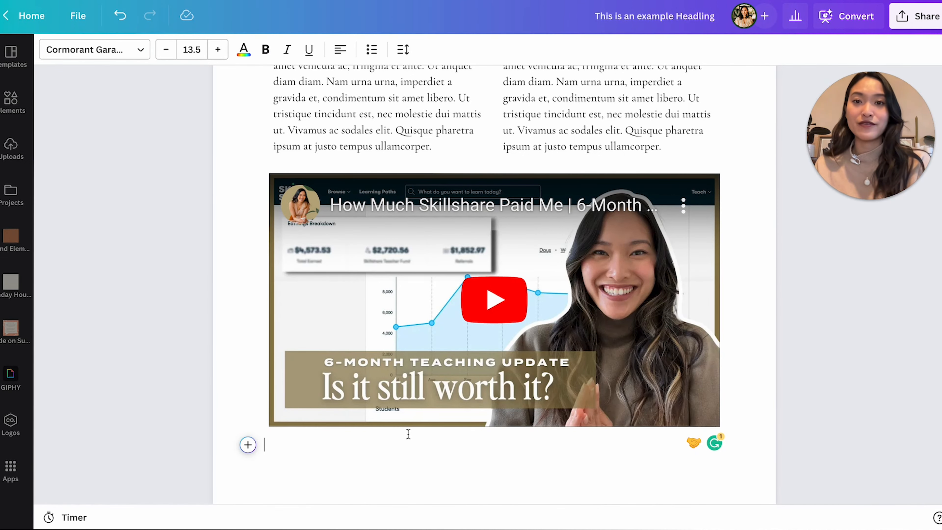
# Insert a check list below the embedded video and enter "Option 1" as its first item
pyautogui.click(248, 445)
pyautogui.scroll(-2, 354, 396)
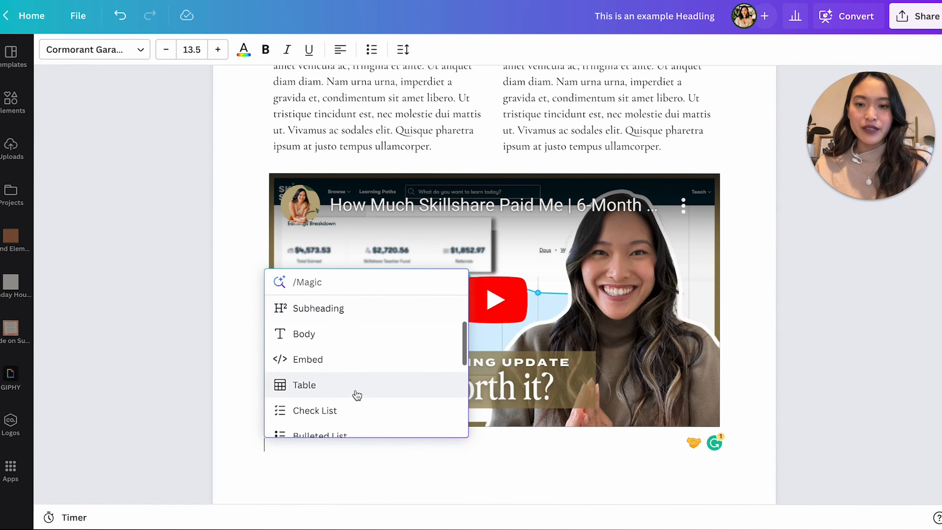
pyautogui.scroll(-2, 327, 408)
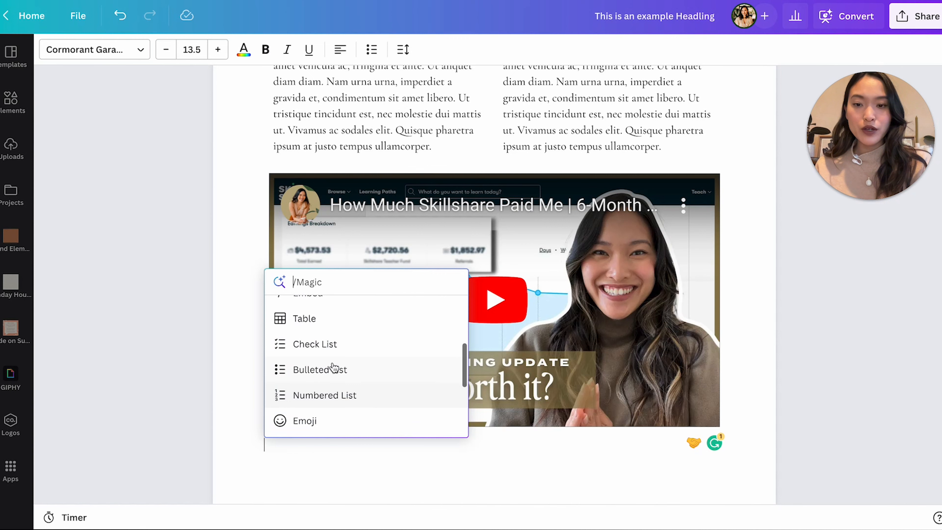
pyautogui.click(334, 348)
pyautogui.write('Option 1')
pyautogui.press('Return')
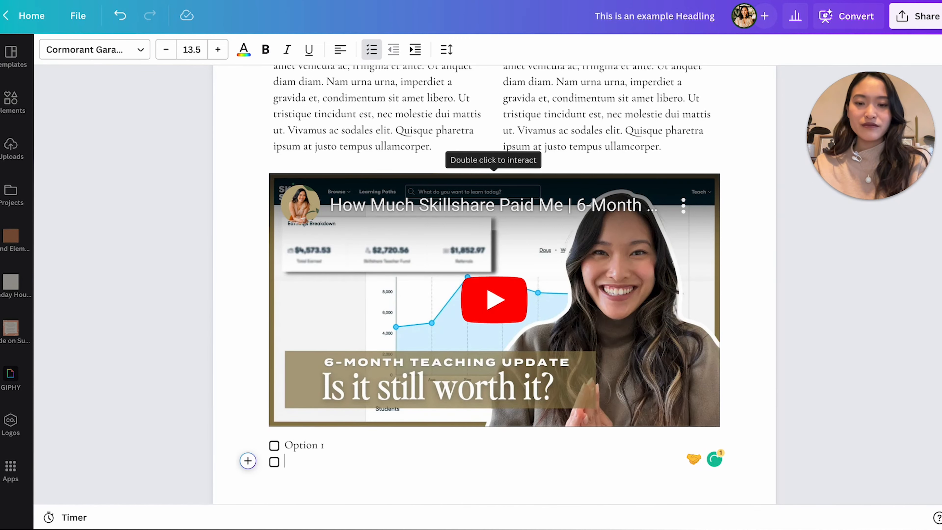
# Add "Option 2", "Option 3" and "Option 4" to the check list and end the list after the last item
pyautogui.write('Option 2')
pyautogui.press('Return')
pyautogui.write('Optio')
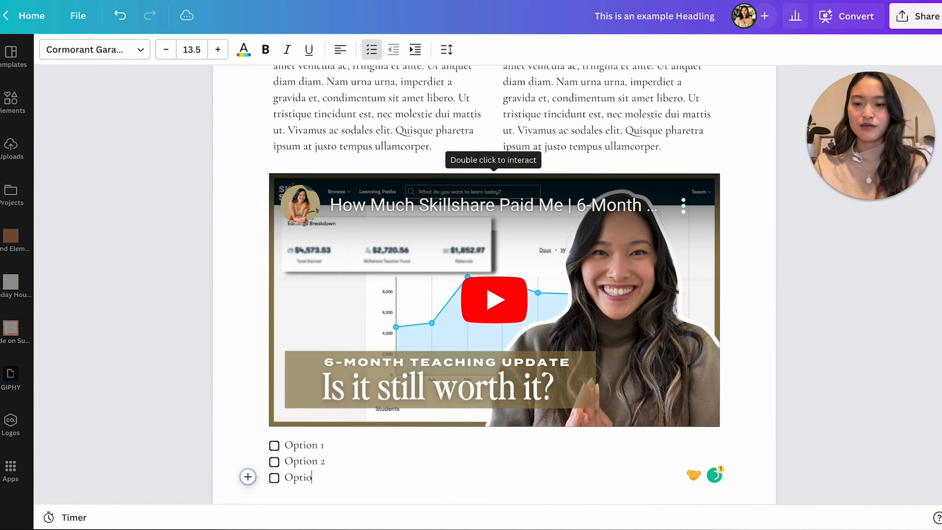
pyautogui.write('n 3')
pyautogui.press('Return')
pyautogui.write('Op')
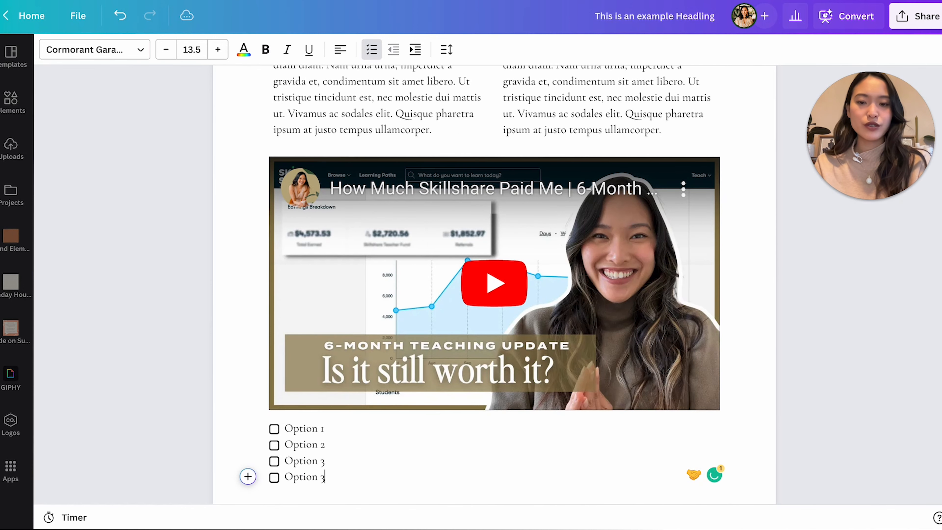
pyautogui.write('tion 4')
pyautogui.press('Return')
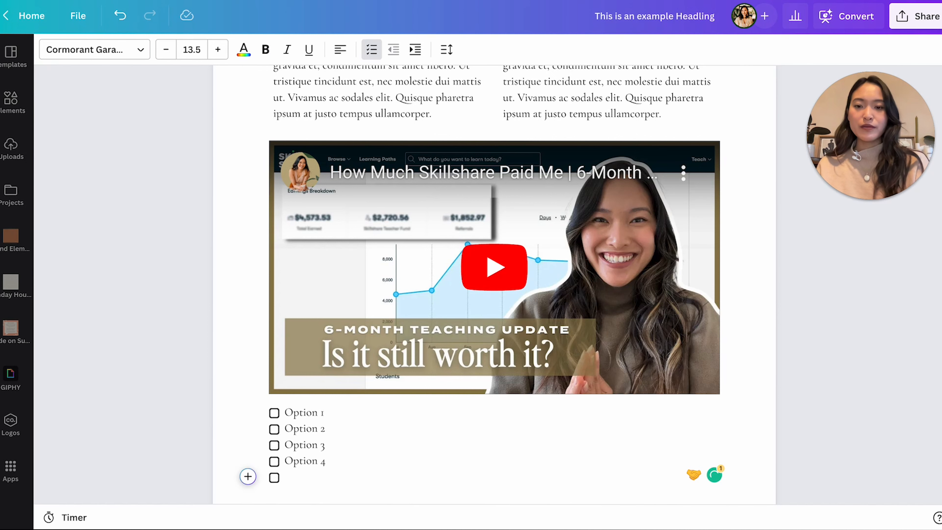
pyautogui.press('Return')
# Reformat the four option lines as plain text and as a bulleted list, and return them to a check list
pyautogui.moveTo(330, 457); pyautogui.dragTo(264, 422)
pyautogui.click(344, 457)
pyautogui.moveTo(338, 462); pyautogui.dragTo(273, 412)
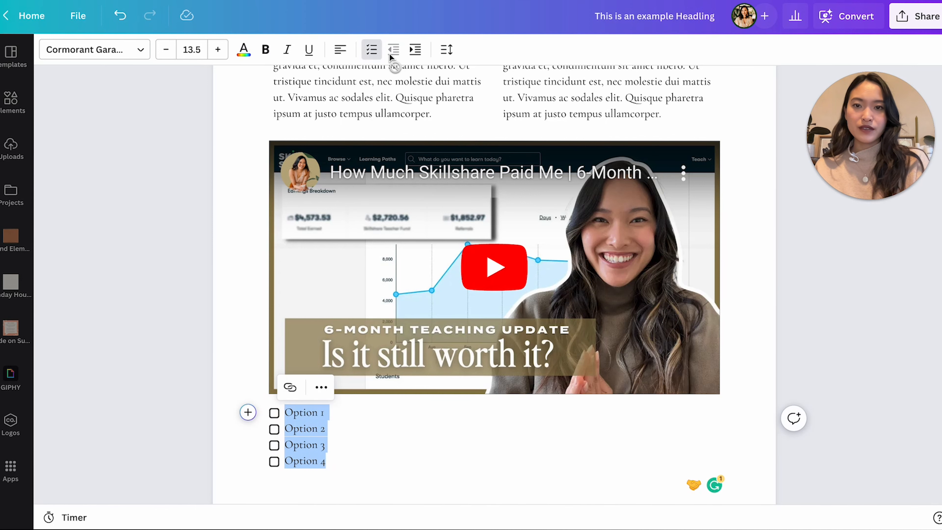
pyautogui.click(370, 50)
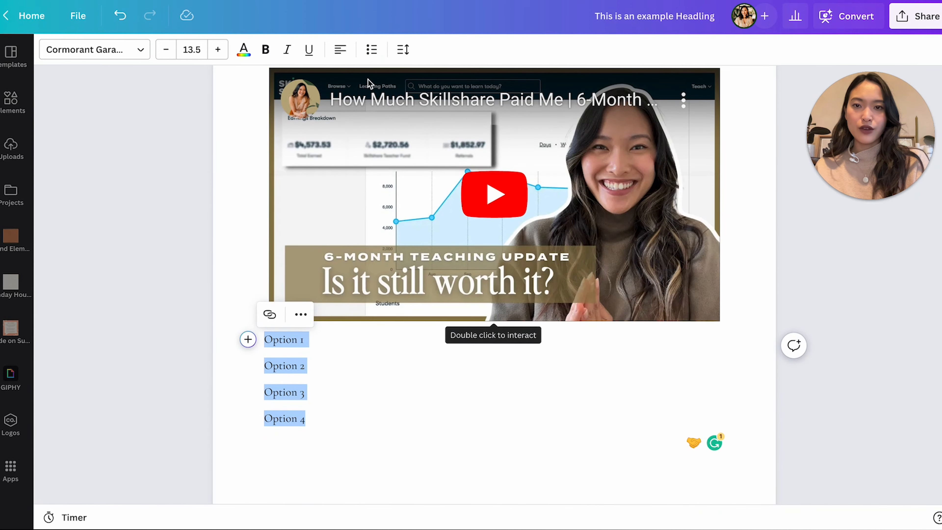
pyautogui.click(307, 394)
pyautogui.moveTo(326, 433); pyautogui.dragTo(259, 340)
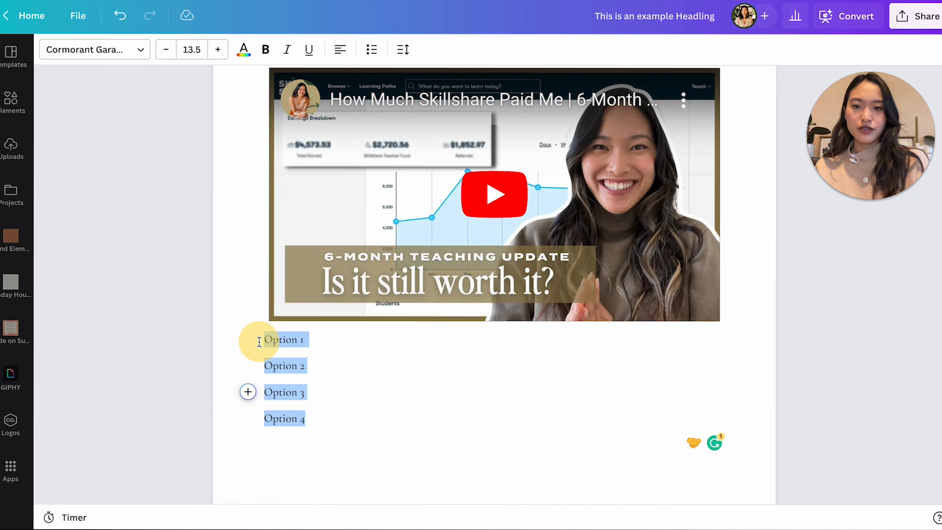
pyautogui.click(371, 52)
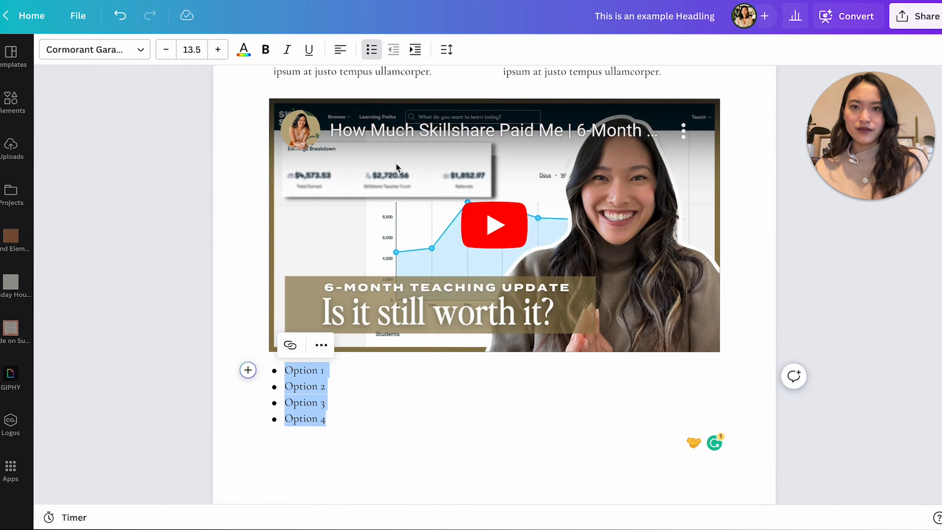
pyautogui.click(369, 53)
pyautogui.click(369, 52)
pyautogui.click(357, 418)
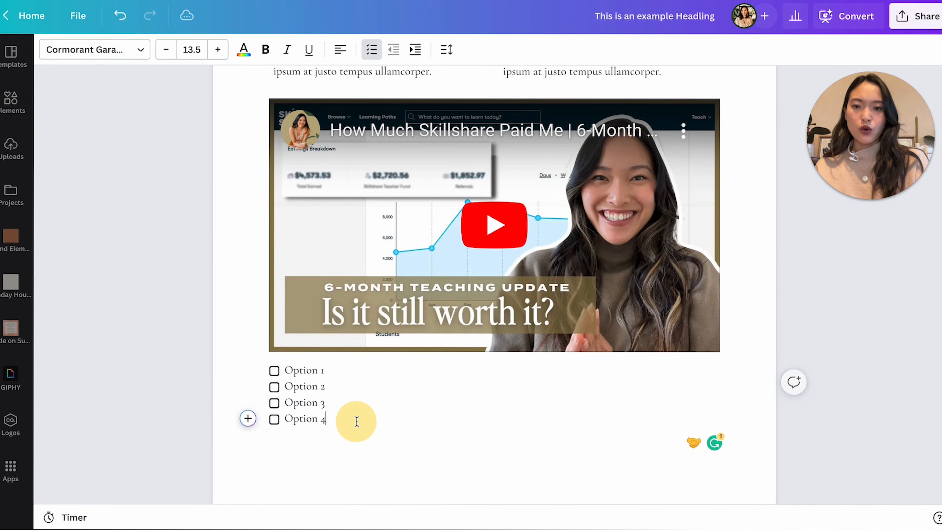
# Start an empty line below the check list and get the view-only link of the recent US Letter workbook design on the Canva home page
pyautogui.press('Return')
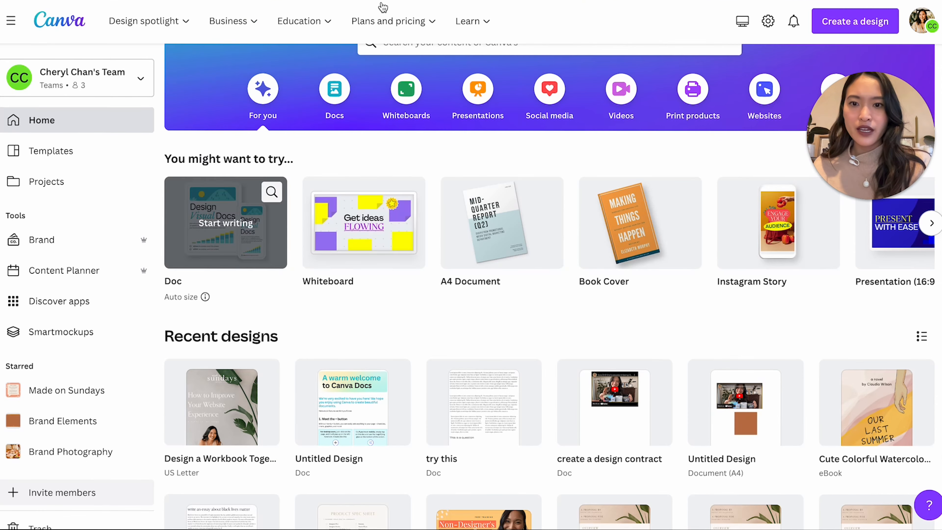
pyautogui.scroll(-3, 247, 316)
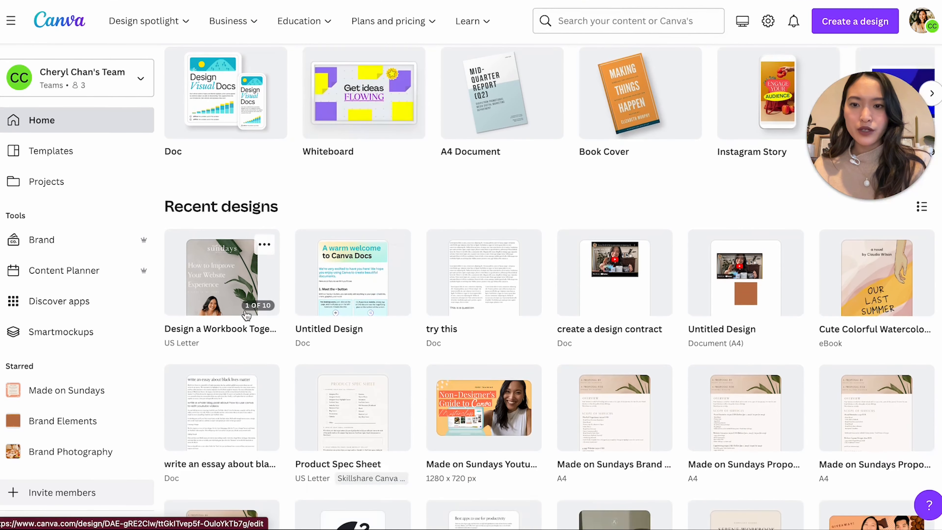
pyautogui.click(264, 244)
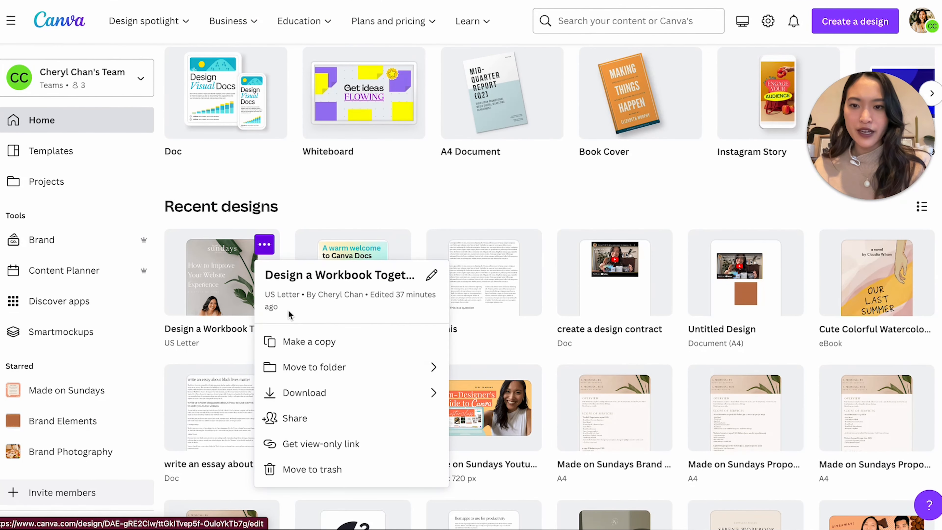
pyautogui.click(312, 408)
pyautogui.click(473, 366)
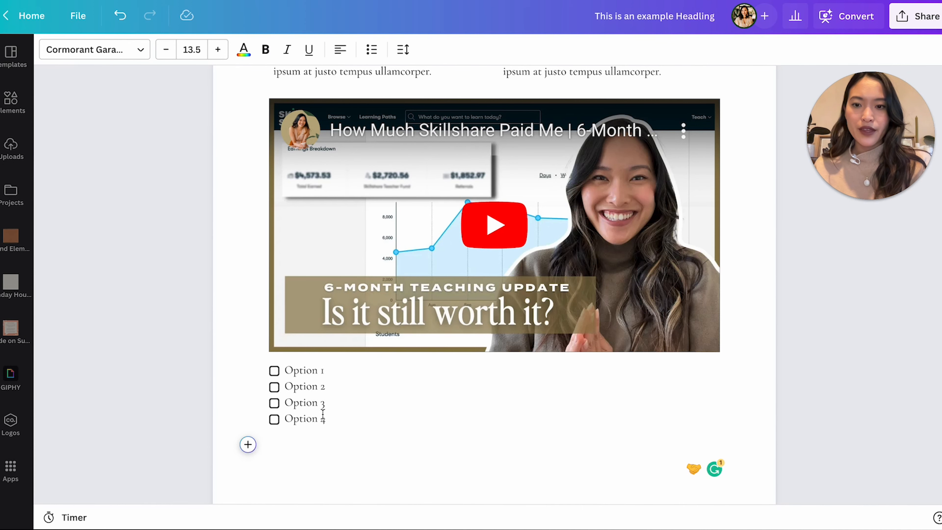
# Embed the workbook design below the check list by pasting its view-only link on the empty line
pyautogui.scroll(-1, 311, 437)
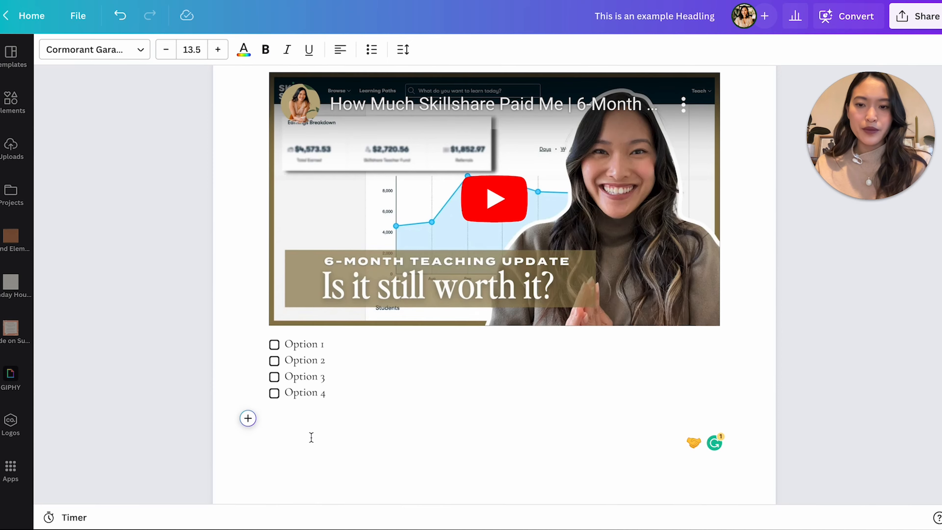
pyautogui.hotkey('ctrl', 'v')
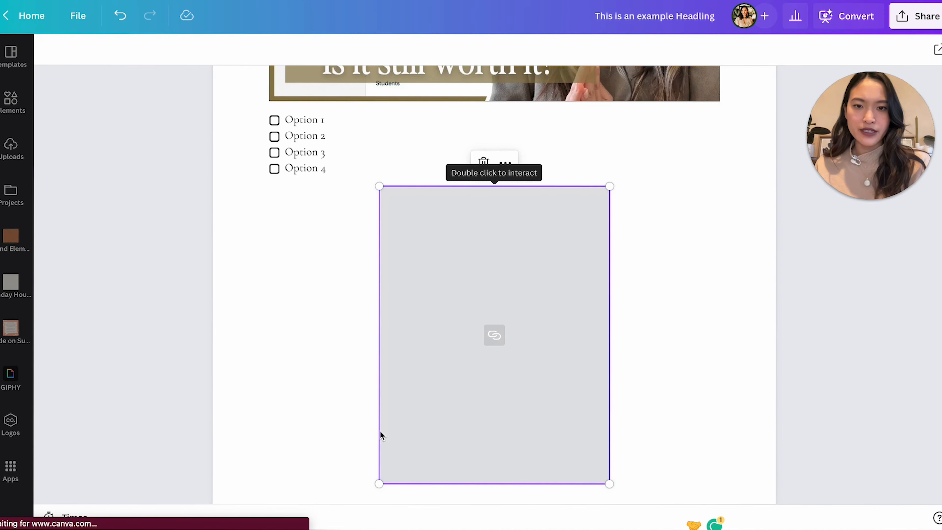
pyautogui.scroll(-2, 746, 355)
pyautogui.scroll(1, 747, 356)
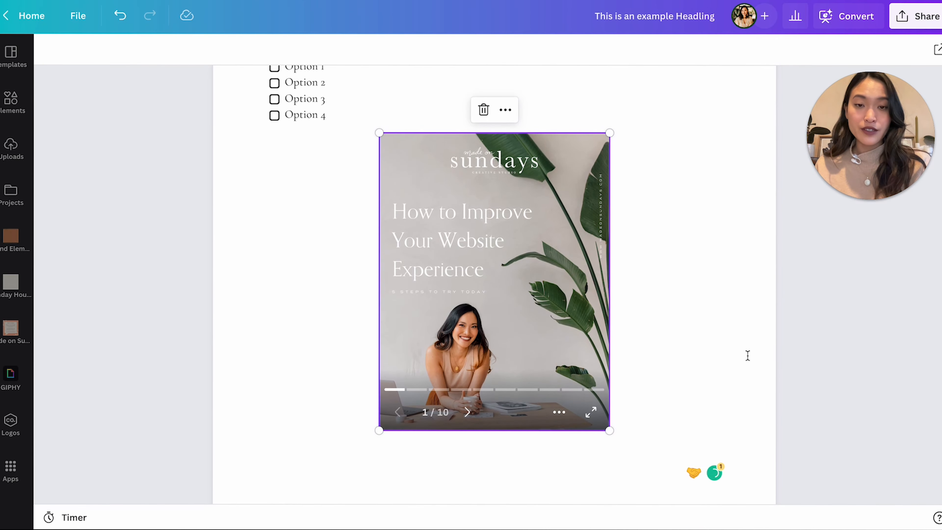
# Enlarge the embedded workbook design until it is slightly narrower than the video above, and deselect it
pyautogui.moveTo(609, 431); pyautogui.dragTo(661, 503)
pyautogui.scroll(-4, 662, 367)
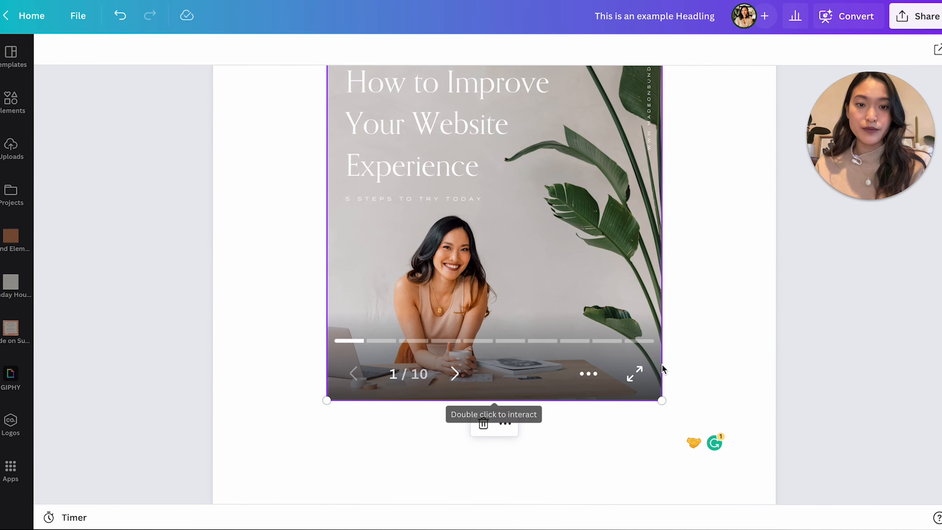
pyautogui.moveTo(661, 400); pyautogui.dragTo(743, 482)
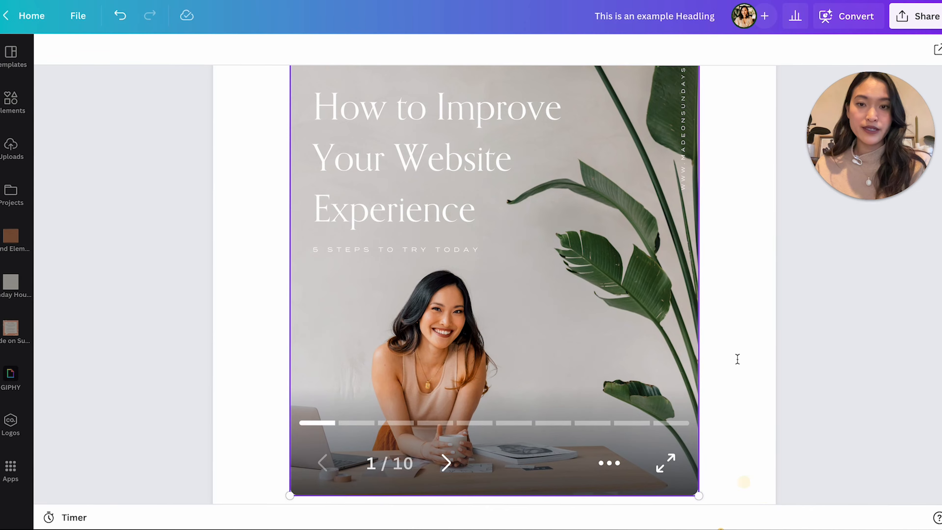
pyautogui.scroll(4, 737, 355)
pyautogui.scroll(-5, 737, 358)
pyautogui.click(736, 364)
pyautogui.scroll(-1, 737, 365)
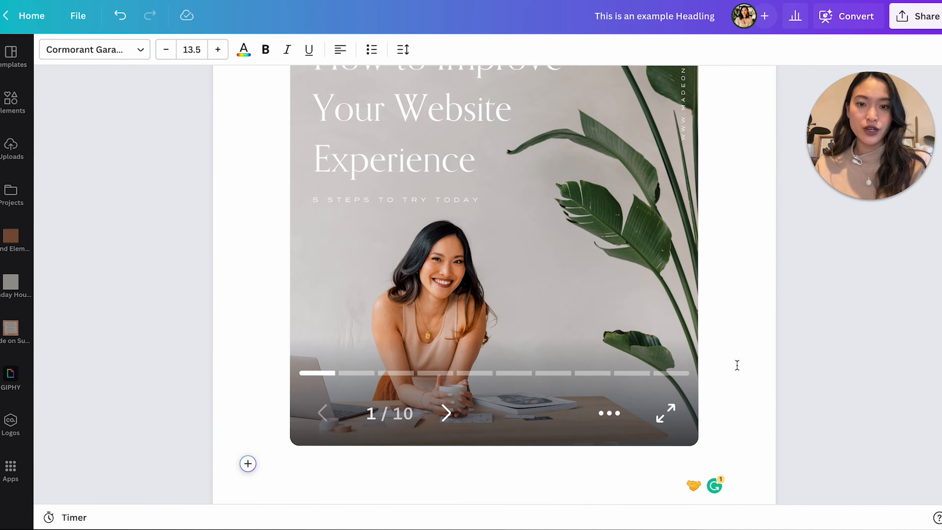
# Activate the embedded workbook and page forward from its cover past the "Wireframing" and "Custom Fonts" section pages
pyautogui.scroll(2, 539, 348)
pyautogui.click(471, 345)
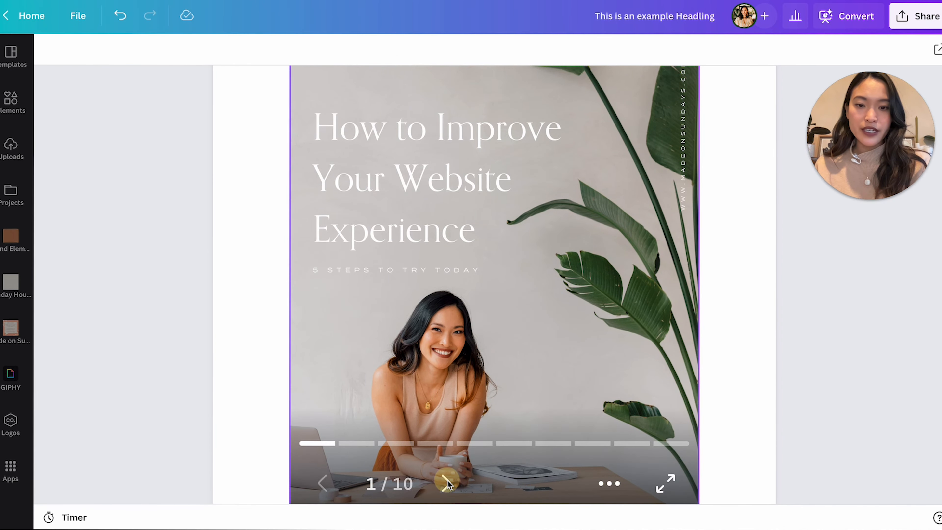
pyautogui.scroll(-2, 448, 484)
pyautogui.click(431, 425)
pyautogui.click(340, 392)
pyautogui.click(349, 296)
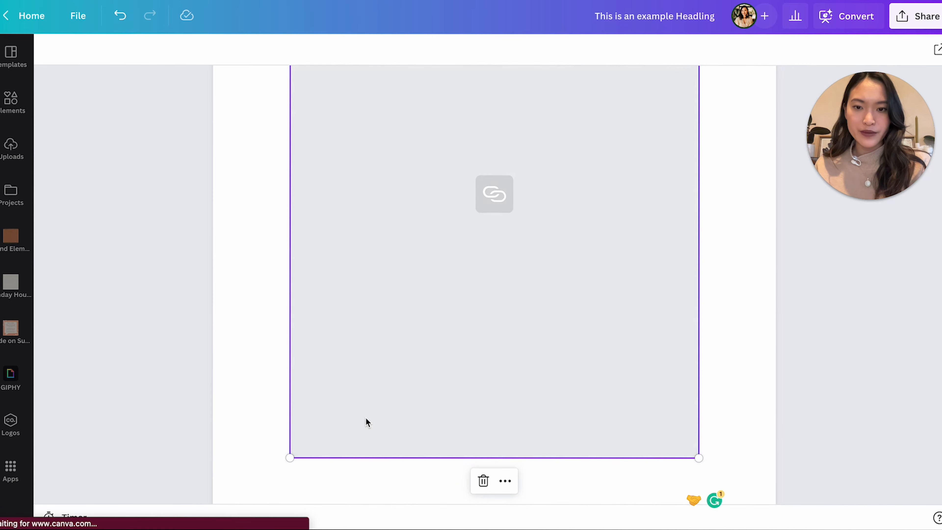
pyautogui.click(444, 427)
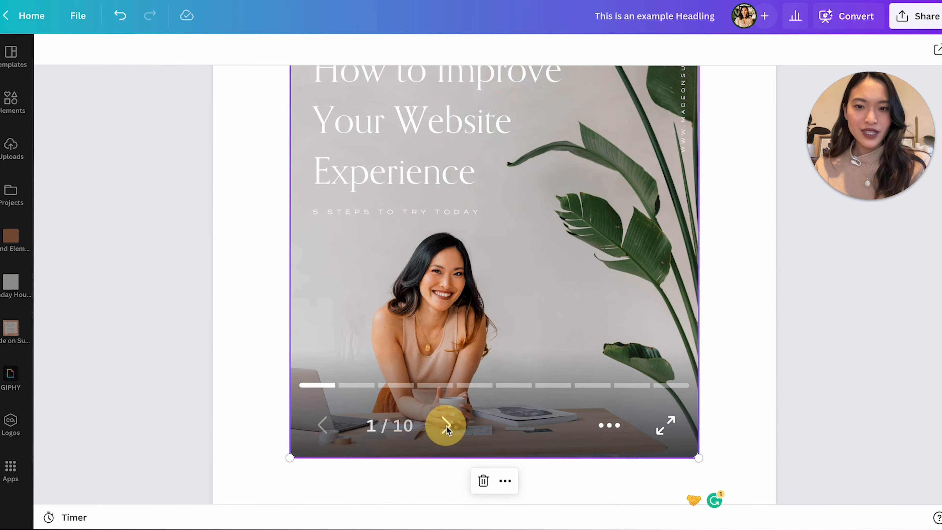
pyautogui.click(351, 426)
pyautogui.click(447, 426)
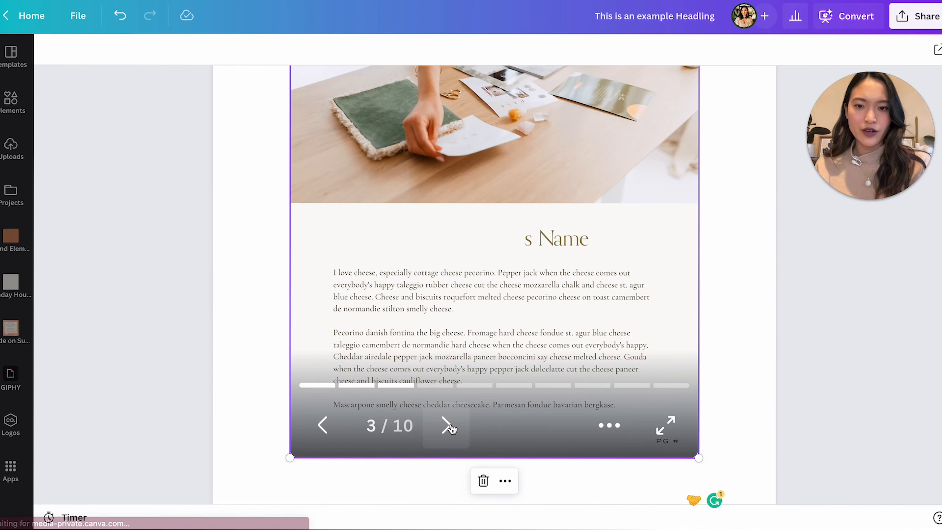
pyautogui.click(449, 426)
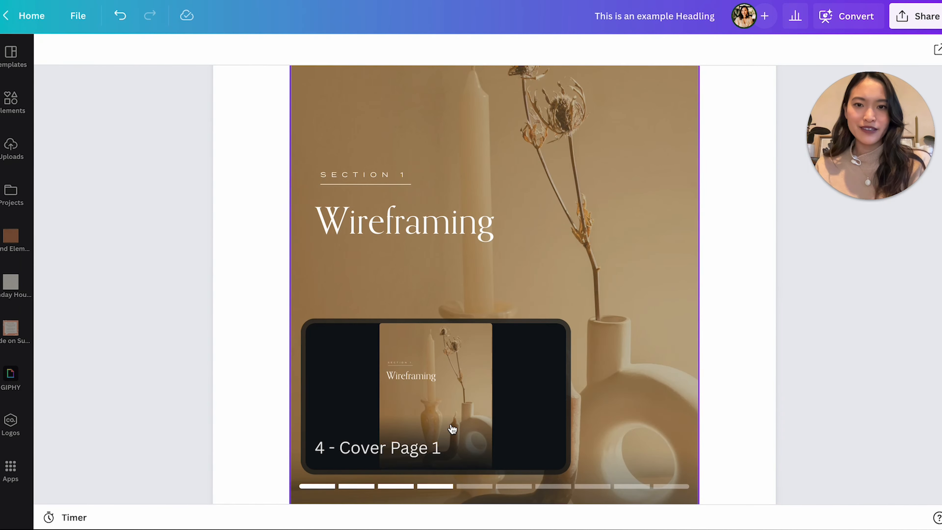
pyautogui.click(449, 431)
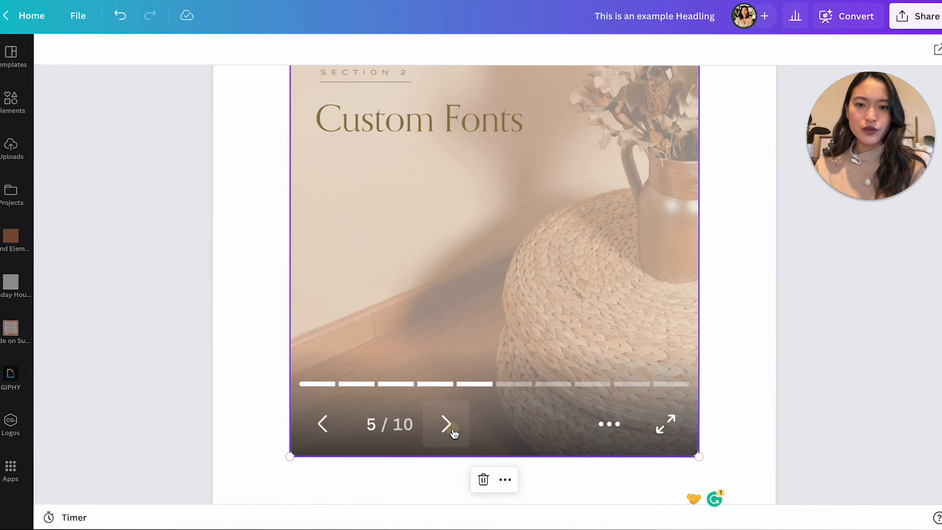
pyautogui.click(448, 427)
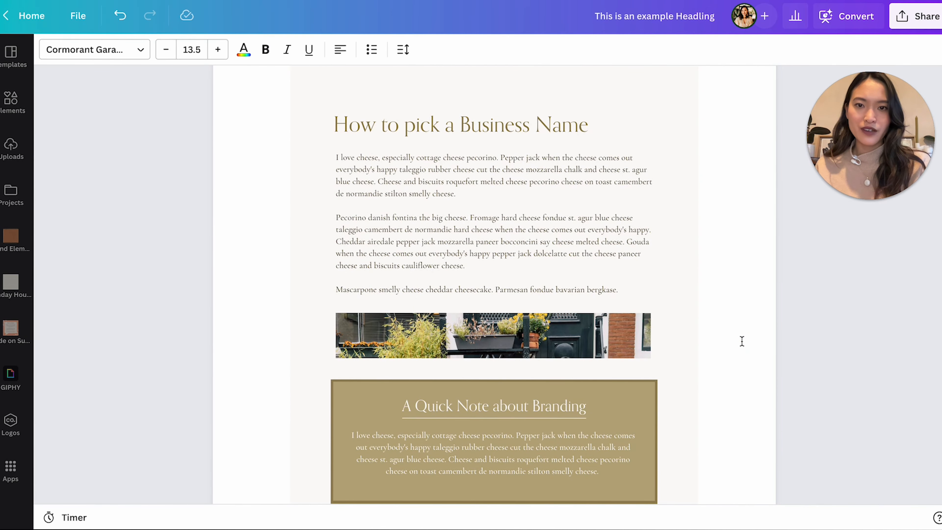
# Examine the embedded workbook's "How to pick a Business Name" page from top to bottom and check the embed's further options
pyautogui.click(401, 365)
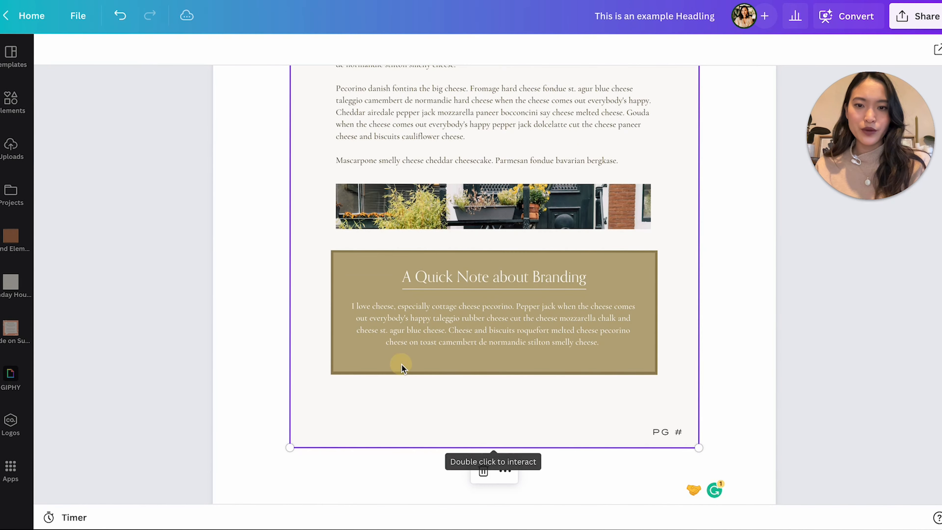
pyautogui.click(742, 421)
pyautogui.click(576, 309)
pyautogui.scroll(5, 720, 335)
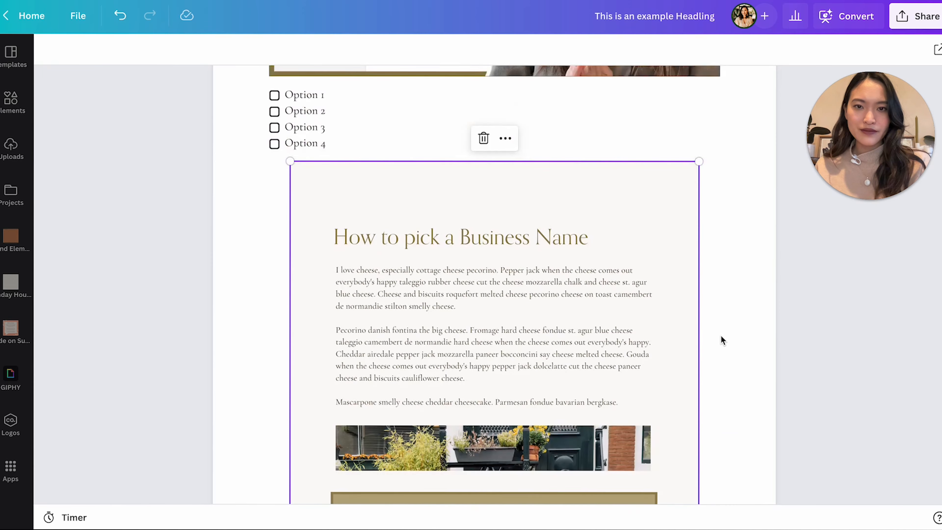
pyautogui.scroll(-5, 720, 335)
pyautogui.click(458, 421)
pyautogui.click(436, 362)
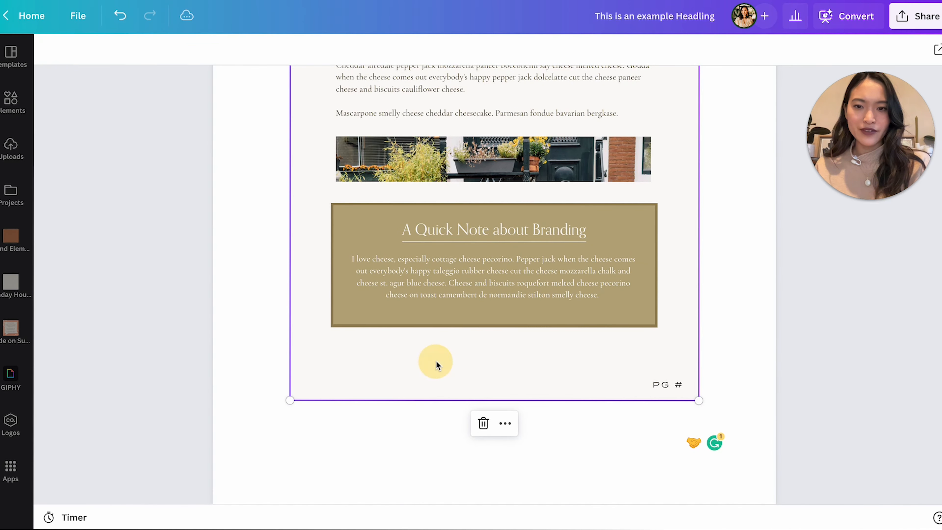
pyautogui.click(504, 423)
pyautogui.click(486, 175)
pyautogui.scroll(5, 448, 283)
pyautogui.scroll(-4, 448, 284)
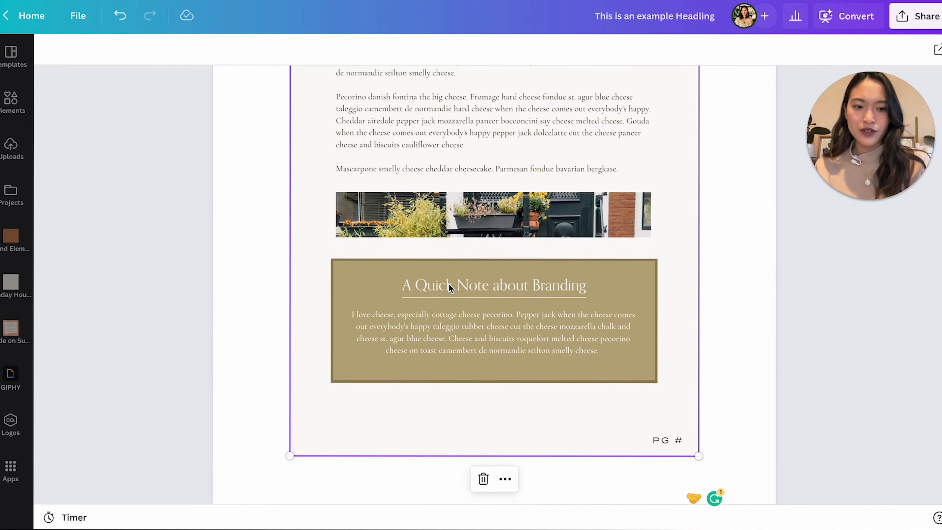
pyautogui.scroll(5, 448, 284)
# Page the embedded workbook forward to the wireframe practice page and back to the "Custom Fonts" section page
pyautogui.click(452, 255)
pyautogui.click(582, 269)
pyautogui.scroll(-4, 689, 279)
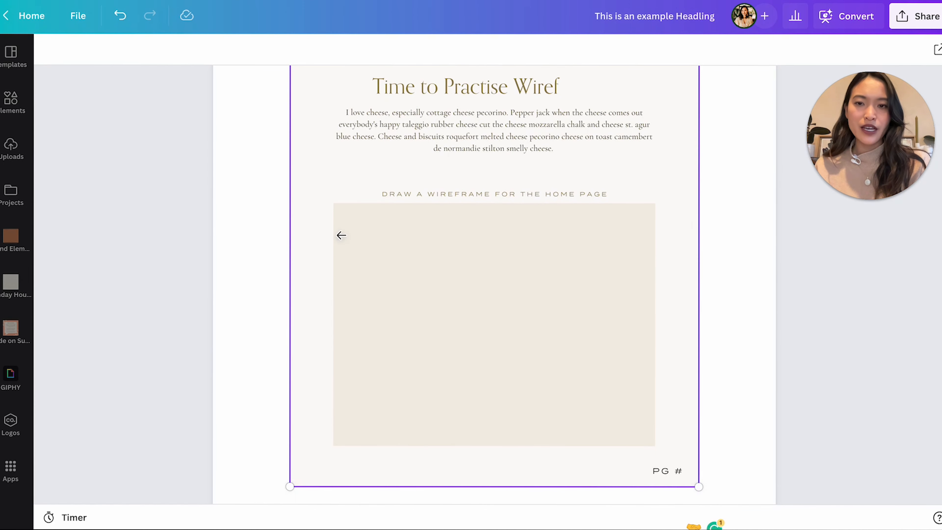
pyautogui.click(308, 217)
pyautogui.click(307, 217)
pyautogui.click(307, 219)
pyautogui.click(307, 218)
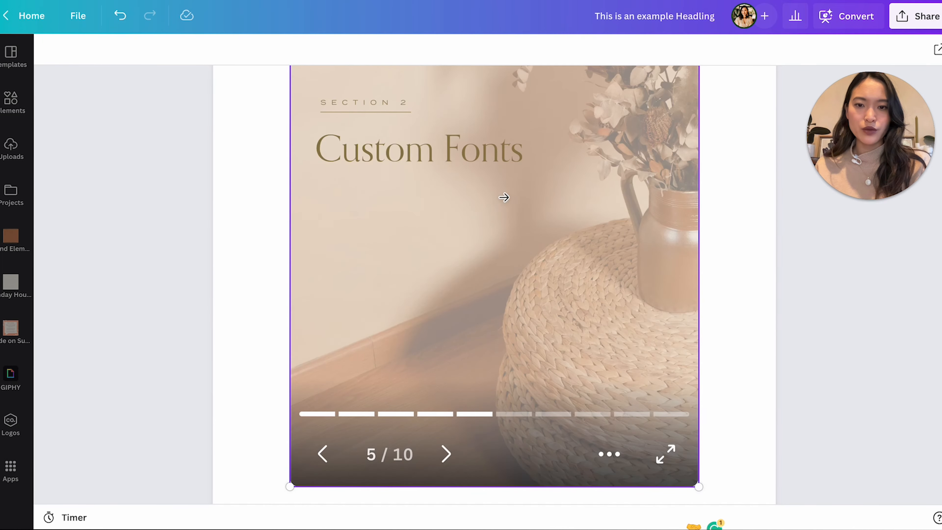
# Page forward from the "Custom Fonts" section page, go back to the workbook's cover, and page forward again to the first inner pages
pyautogui.click(692, 232)
pyautogui.click(692, 232)
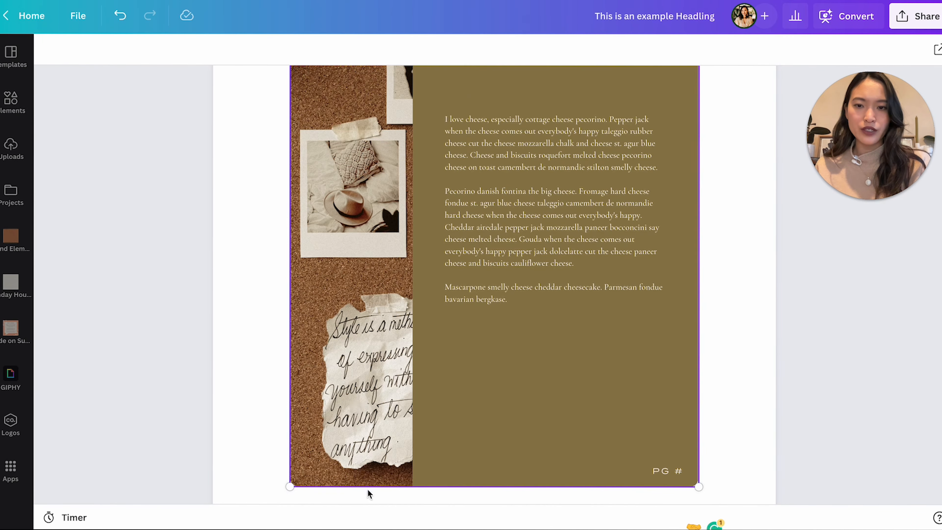
pyautogui.click(305, 200)
pyautogui.click(305, 200)
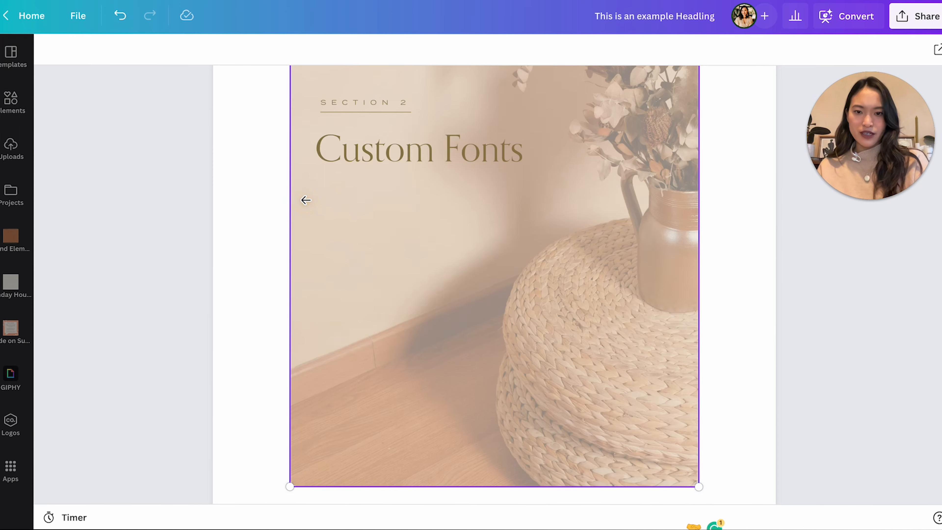
pyautogui.click(306, 200)
pyautogui.click(306, 200)
pyautogui.click(305, 200)
pyautogui.click(306, 200)
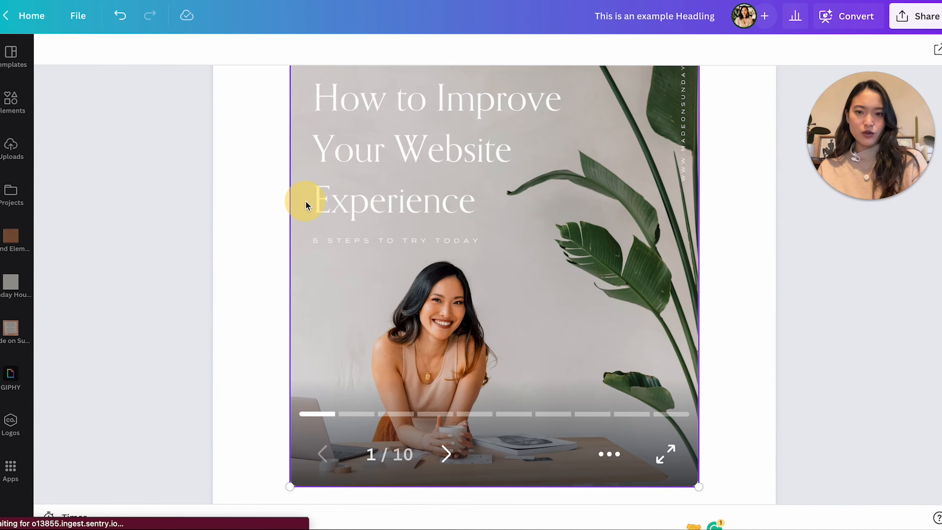
pyautogui.click(693, 189)
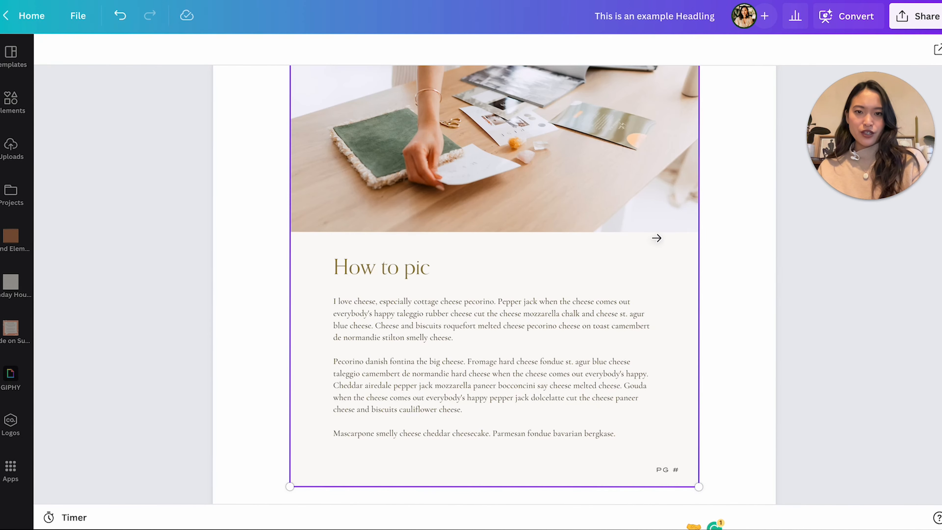
# Return the embedded workbook to its cover, page forward through both section pages to "How to pick a Business Name", and leave the embed
pyautogui.click(668, 216)
pyautogui.click(311, 248)
pyautogui.click(312, 249)
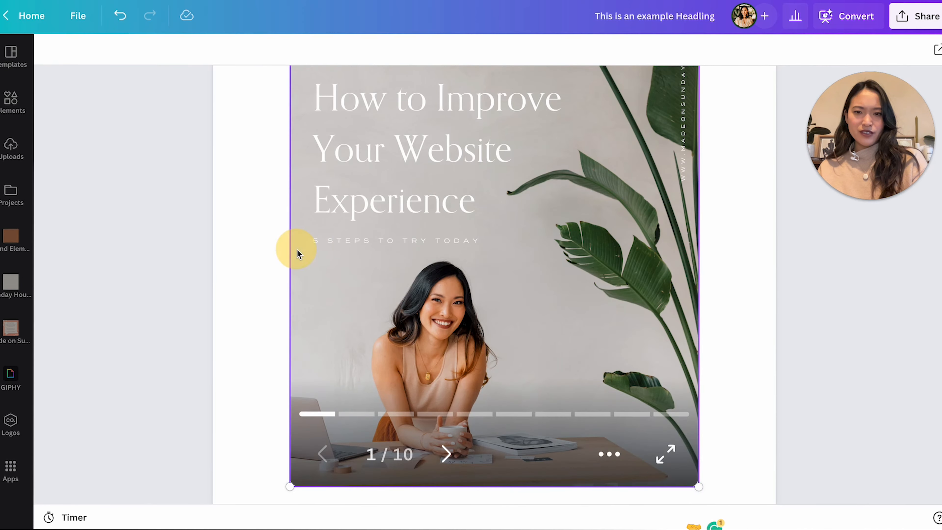
pyautogui.click(686, 239)
pyautogui.click(686, 239)
pyautogui.click(435, 469)
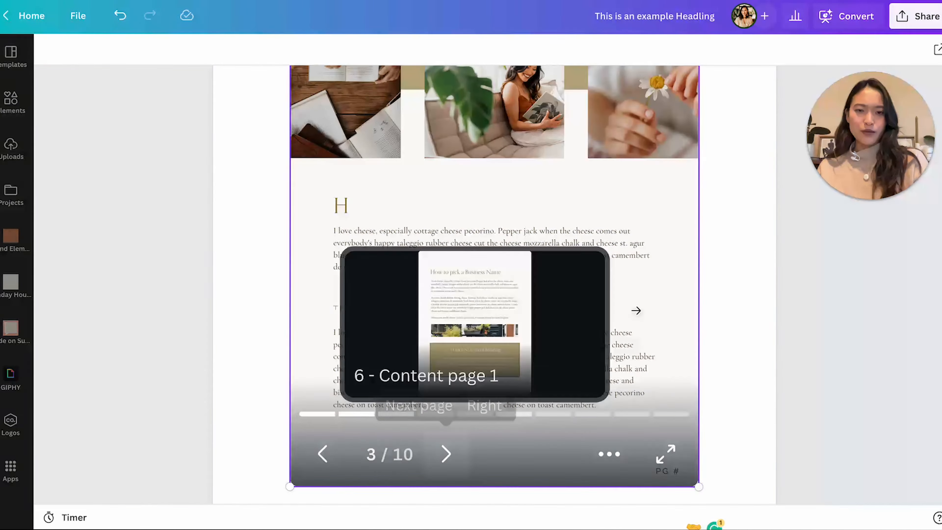
pyautogui.click(680, 239)
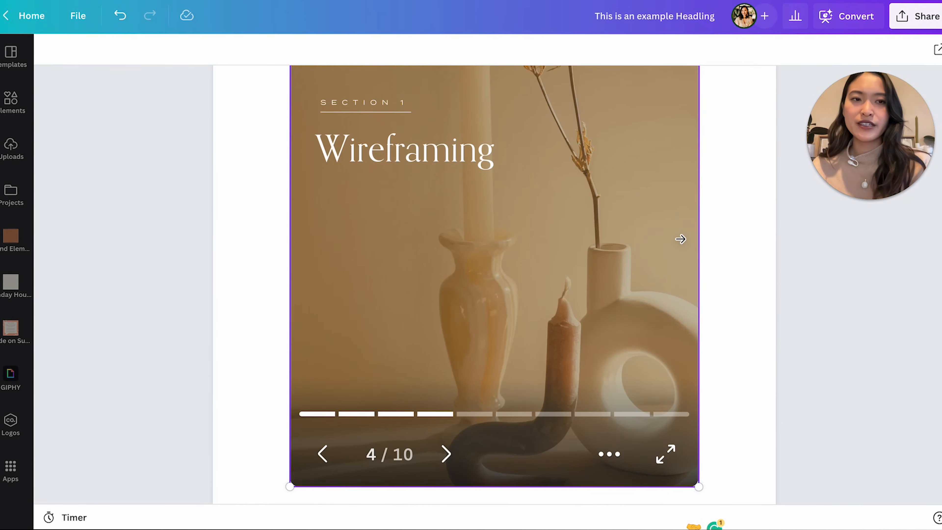
pyautogui.click(680, 239)
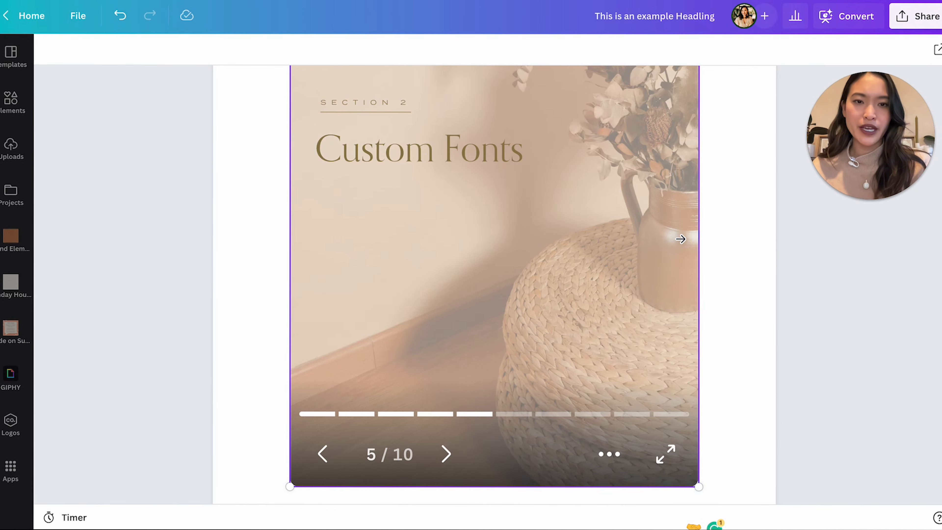
pyautogui.click(680, 239)
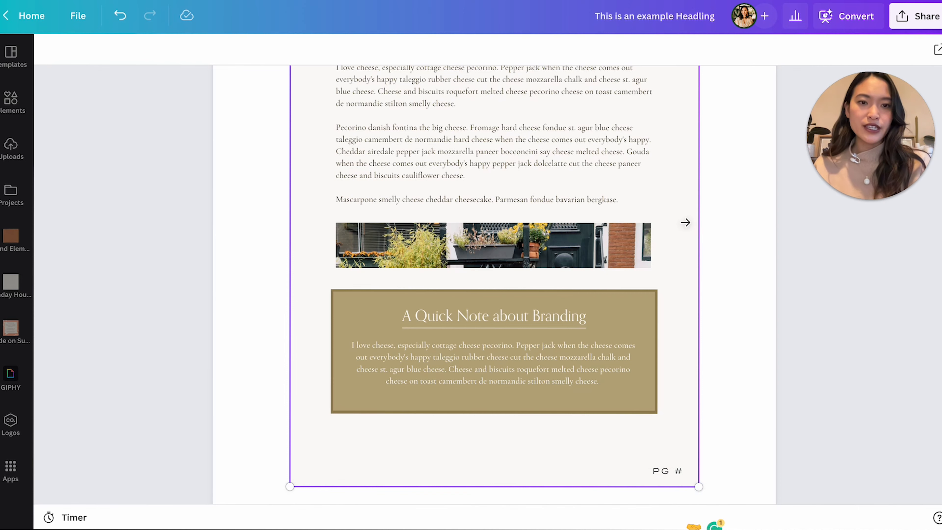
pyautogui.click(736, 362)
pyautogui.scroll(2, 736, 362)
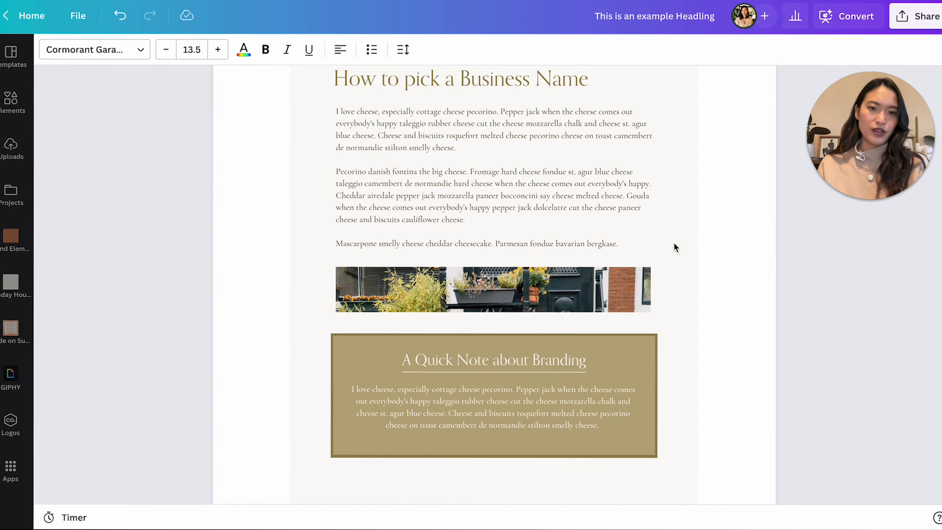
pyautogui.scroll(3, 674, 244)
pyautogui.scroll(-5, 673, 241)
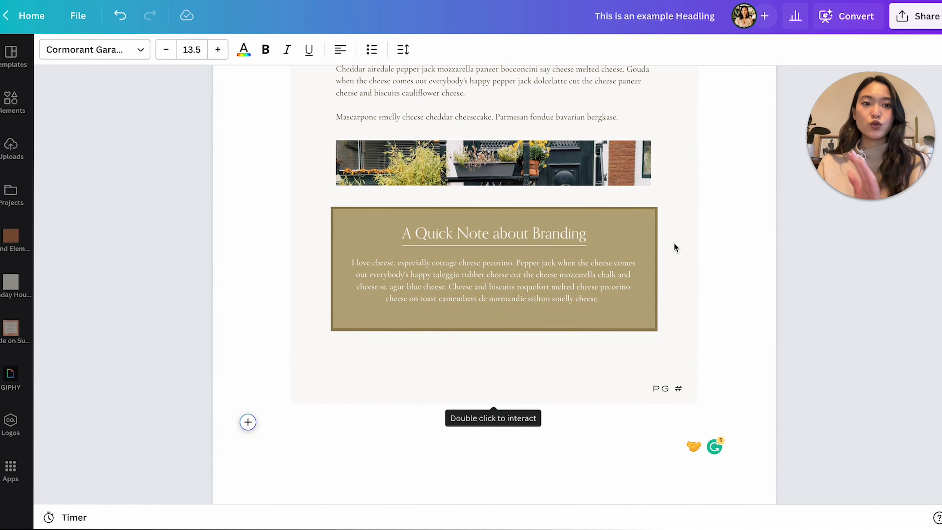
pyautogui.click(301, 446)
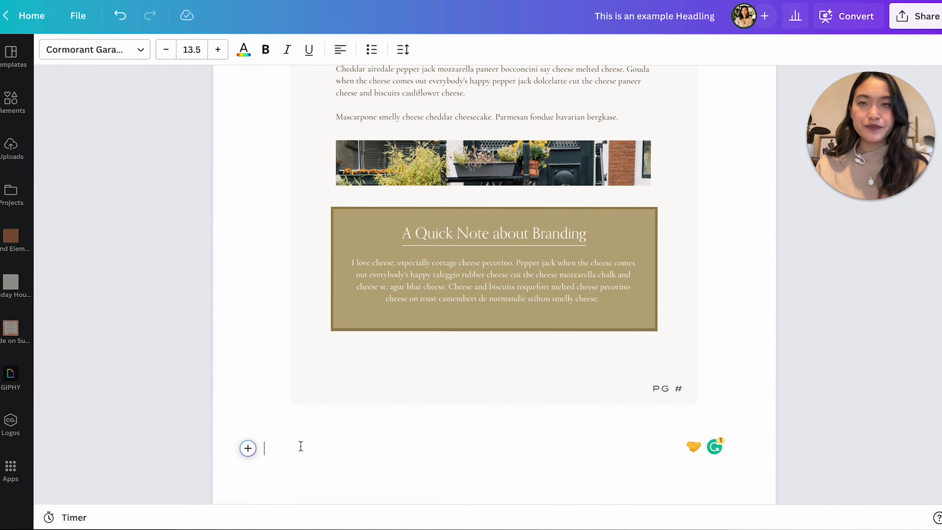
pyautogui.click(316, 439)
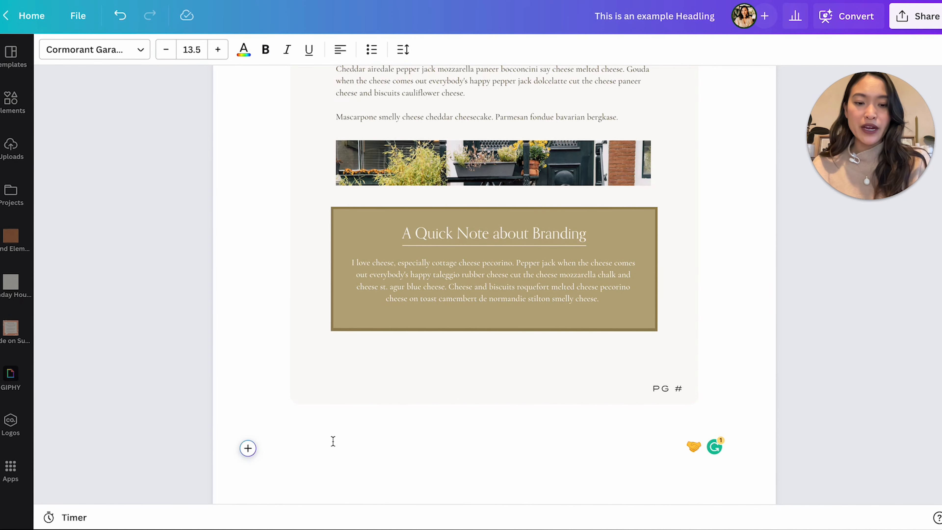
pyautogui.write(':')
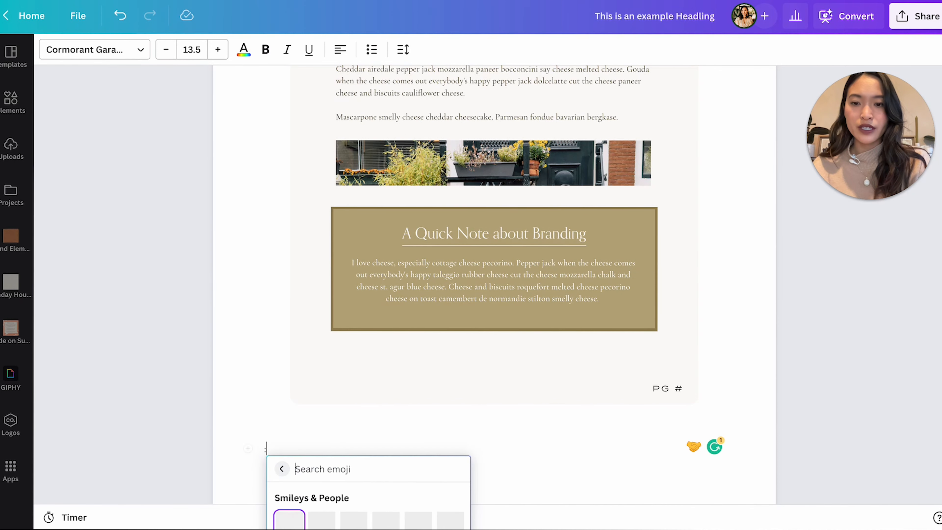
pyautogui.click(351, 346)
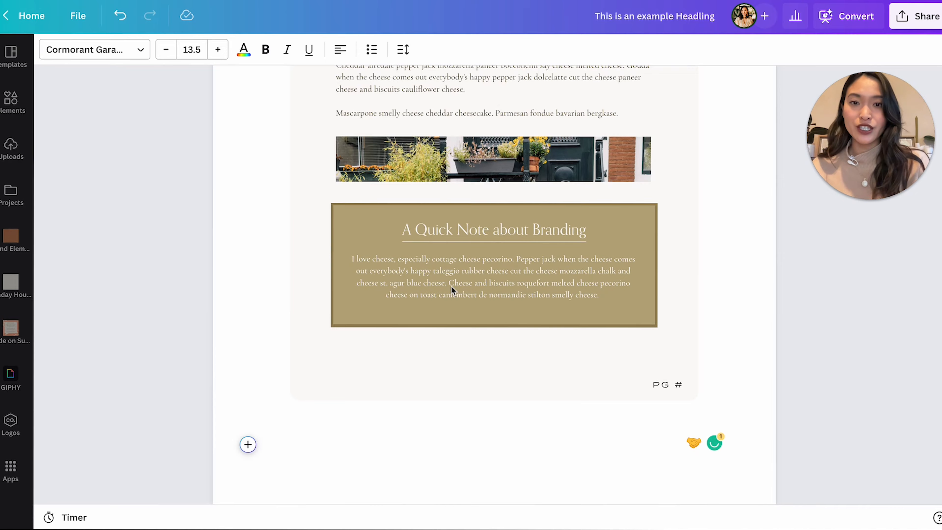
# Add a slightly smiling emoji after "Option 1" and a blushing smile emoji after "Option 2" in the check list
pyautogui.scroll(12, 454, 284)
pyautogui.click(367, 288)
pyautogui.click(363, 278)
pyautogui.write(':')
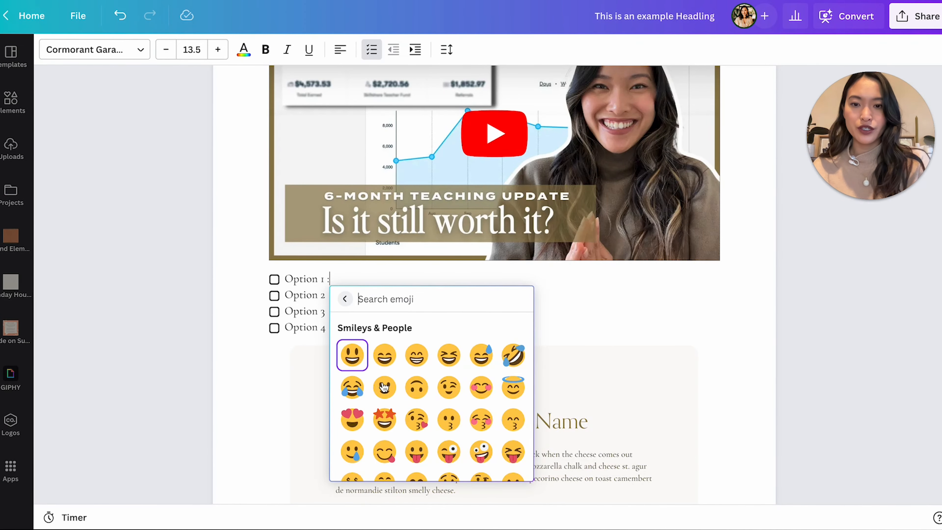
pyautogui.click(384, 387)
pyautogui.click(363, 305)
pyautogui.click(360, 296)
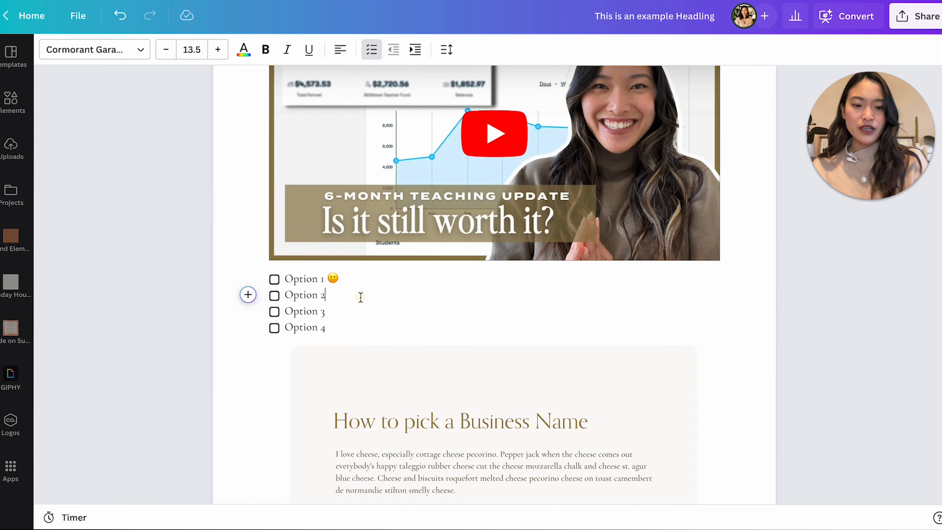
pyautogui.write(':')
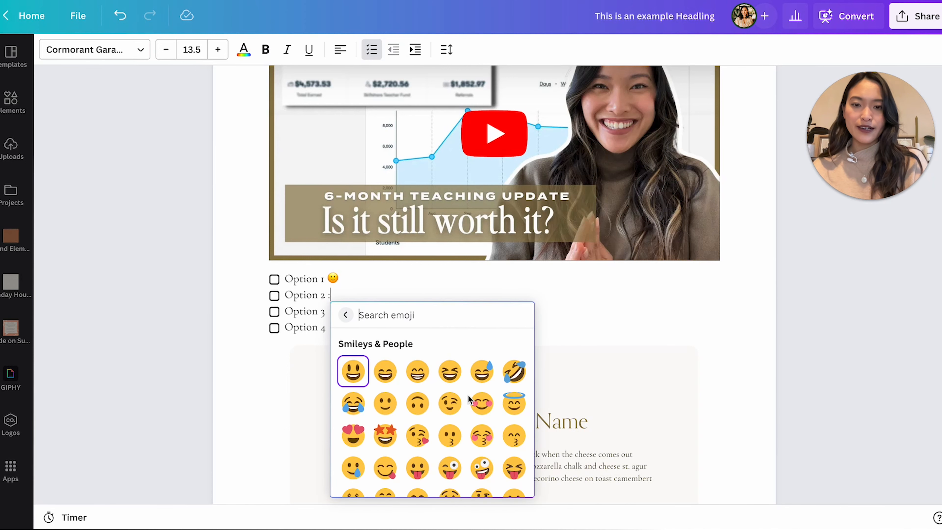
pyautogui.click(479, 403)
# Add a tears-of-joy emoji after "Option 3" and a hand-over-mouth emoji after "Option 4" in the check list
pyautogui.click(360, 314)
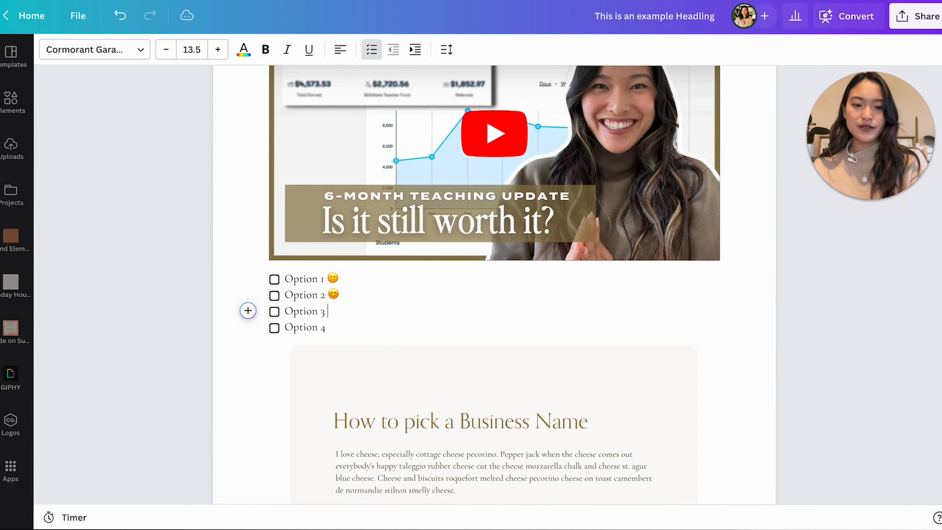
pyautogui.write(':')
pyautogui.click(359, 418)
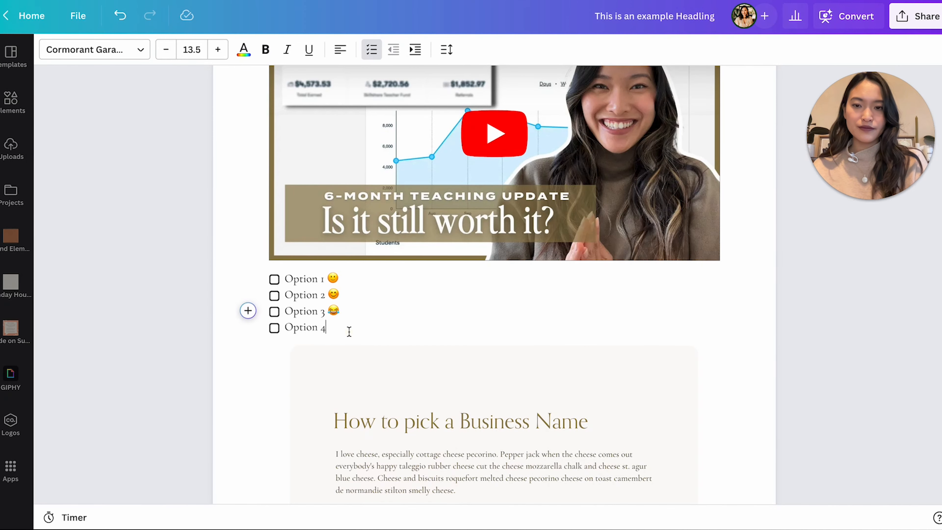
pyautogui.write(':')
pyautogui.scroll(-3, 407, 455)
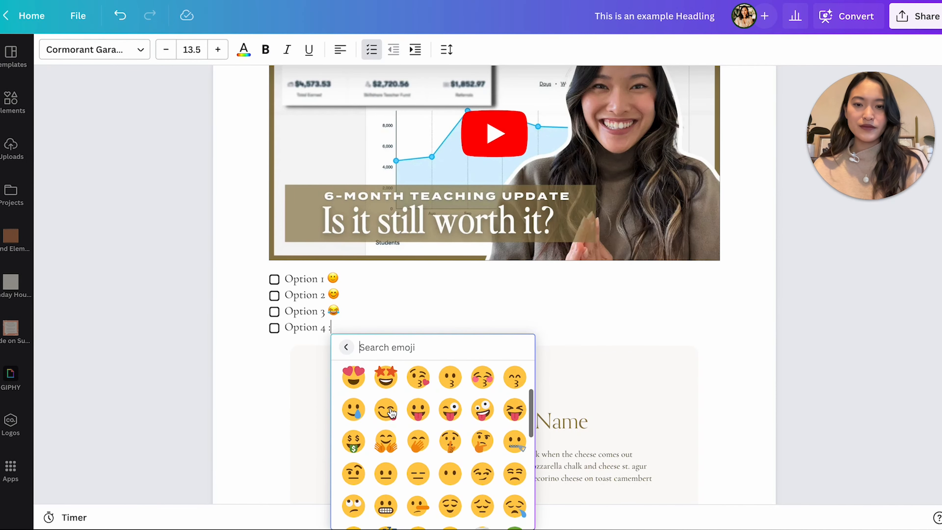
pyautogui.click(416, 443)
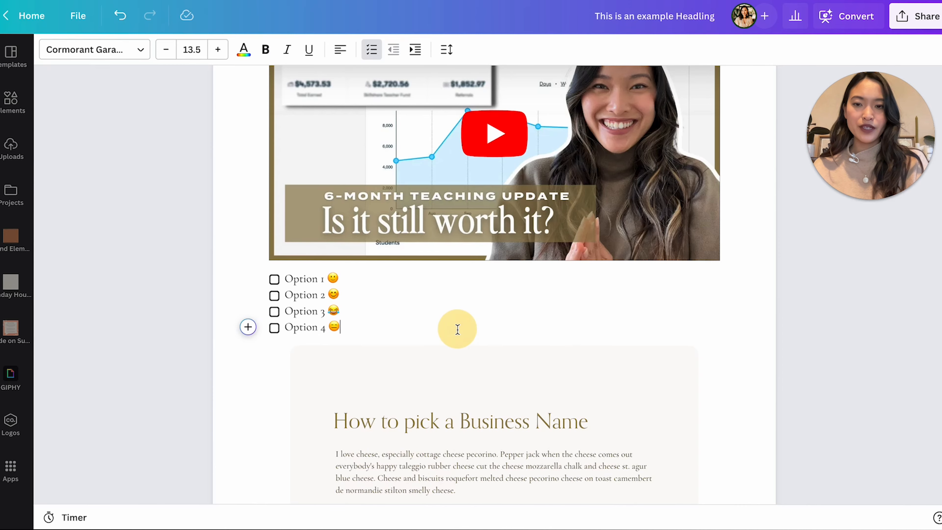
# Place the cursor on the empty line below the embedded workbook and insert a timer from the quick-insert options
pyautogui.scroll(-10, 457, 330)
pyautogui.scroll(-3, 364, 428)
pyautogui.click(304, 425)
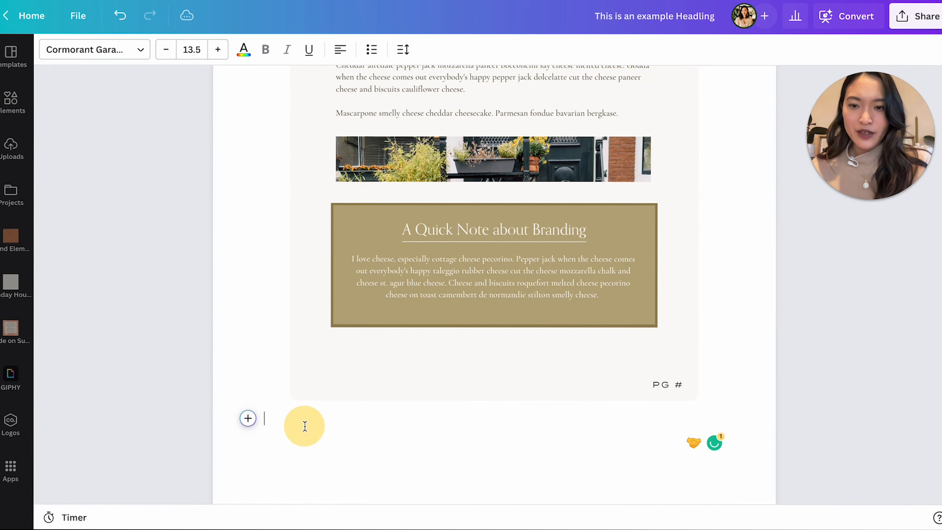
pyautogui.click(247, 418)
pyautogui.scroll(-5, 327, 316)
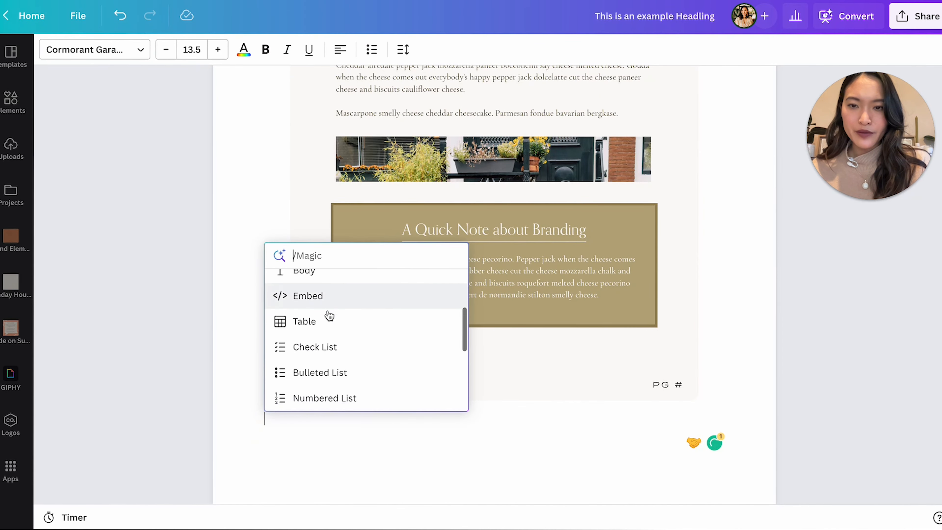
pyautogui.scroll(-1, 329, 315)
pyautogui.scroll(-3, 326, 367)
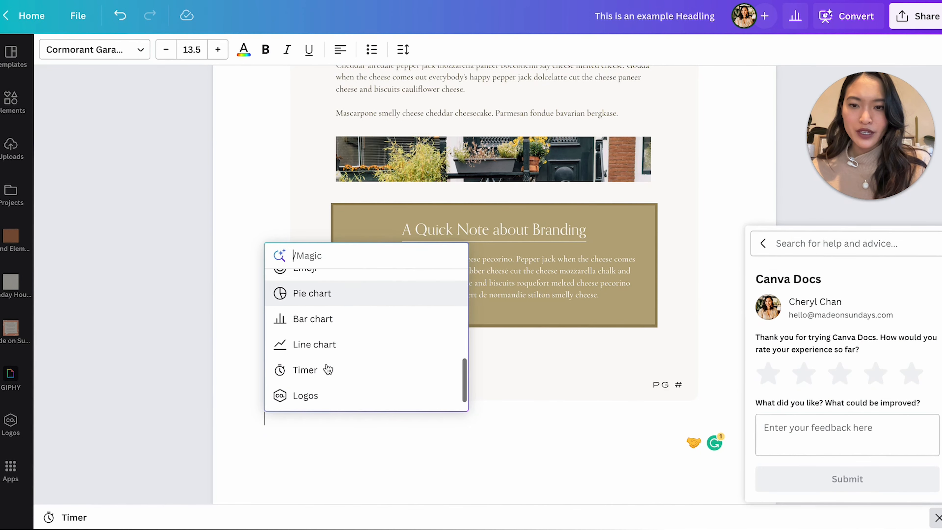
pyautogui.click(324, 352)
# Start the five-minute timer, pause it, and dismiss the feedback form
pyautogui.moveTo(122, 393)
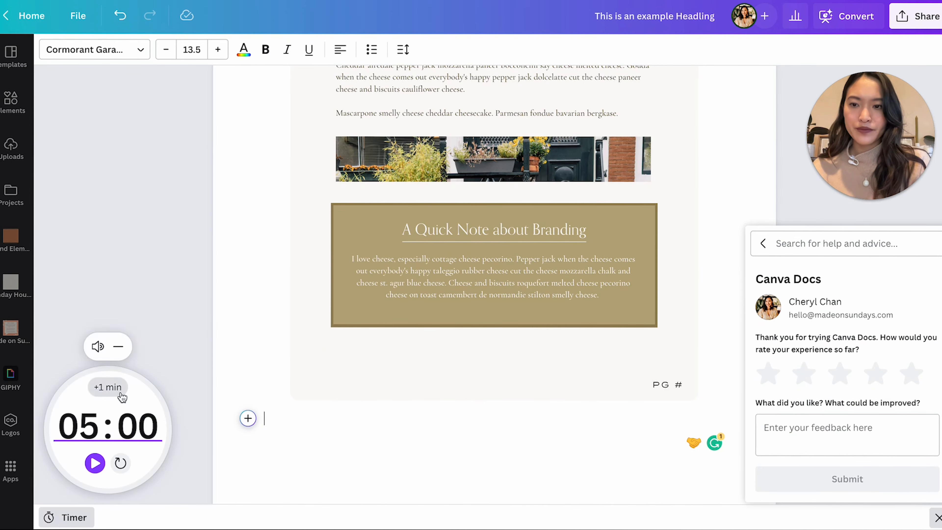
pyautogui.click(94, 463)
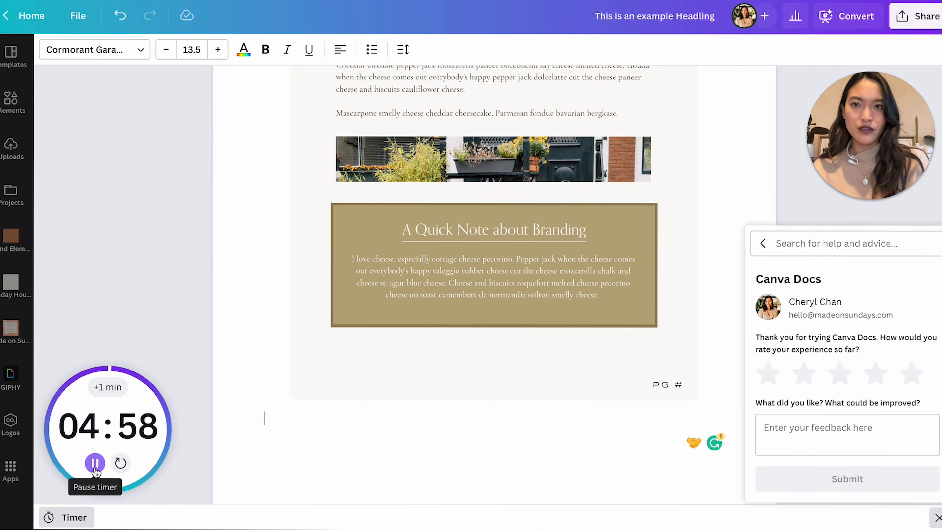
pyautogui.click(94, 463)
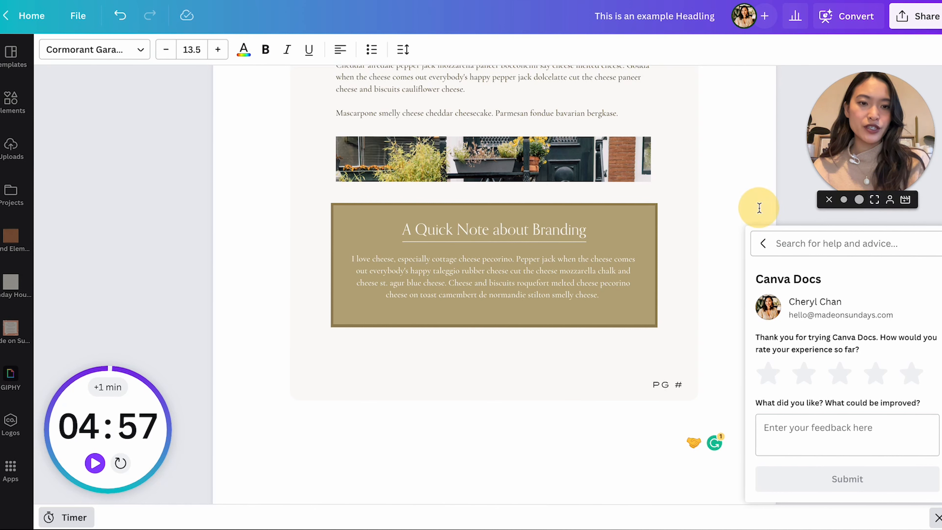
pyautogui.click(937, 518)
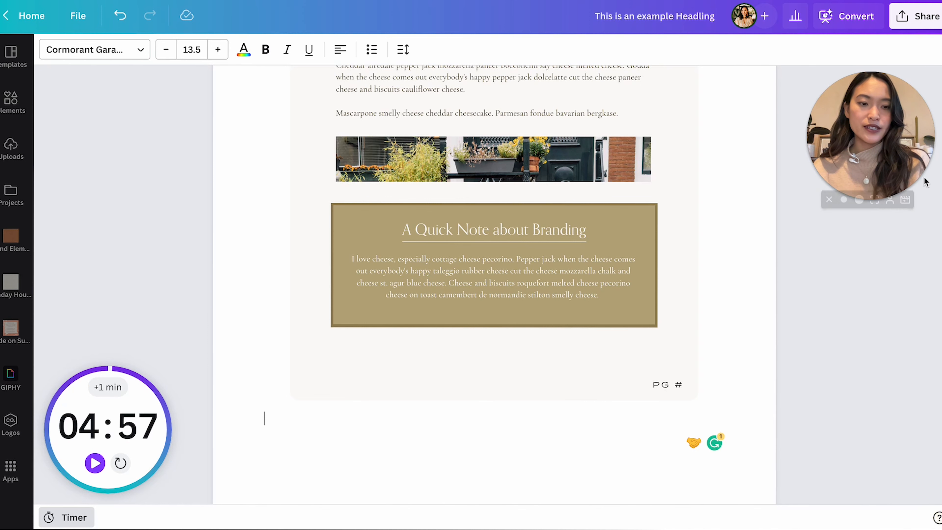
# Check the design's sharing and link-access options, and view and dismiss the Docs to Decks conversion introduction
pyautogui.click(905, 23)
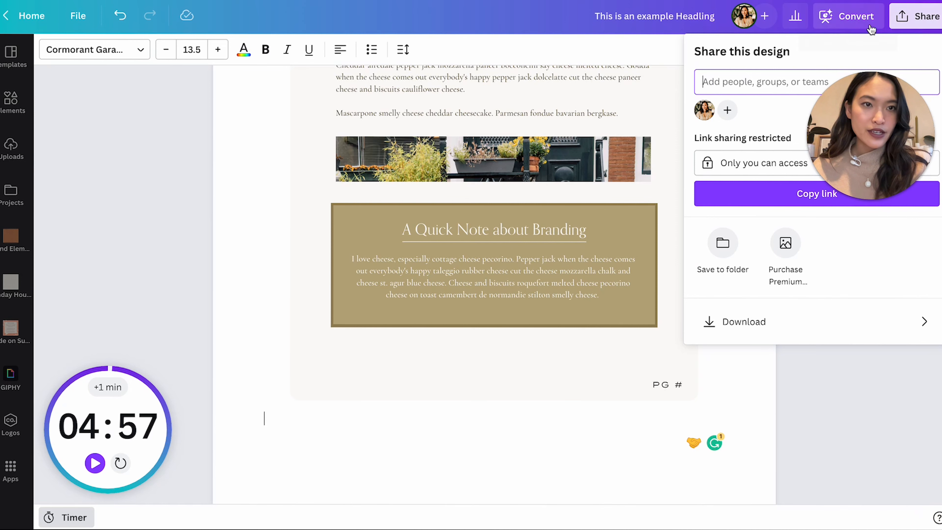
pyautogui.click(938, 15)
pyautogui.click(937, 15)
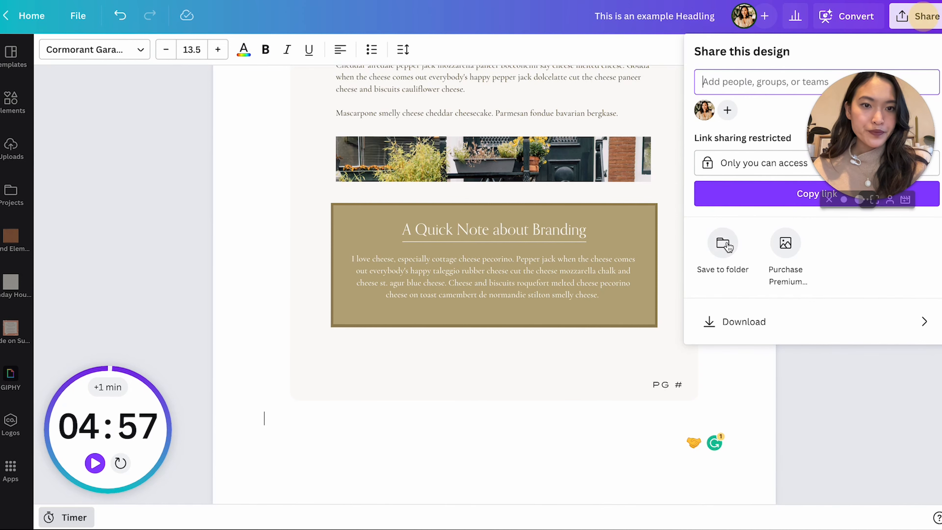
pyautogui.moveTo(878, 121); pyautogui.dragTo(139, 95)
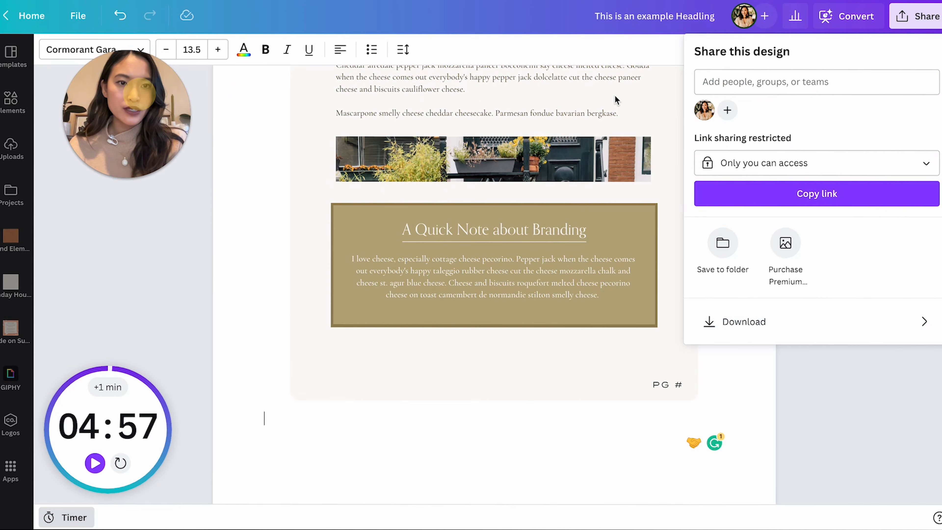
pyautogui.click(832, 167)
pyautogui.click(831, 167)
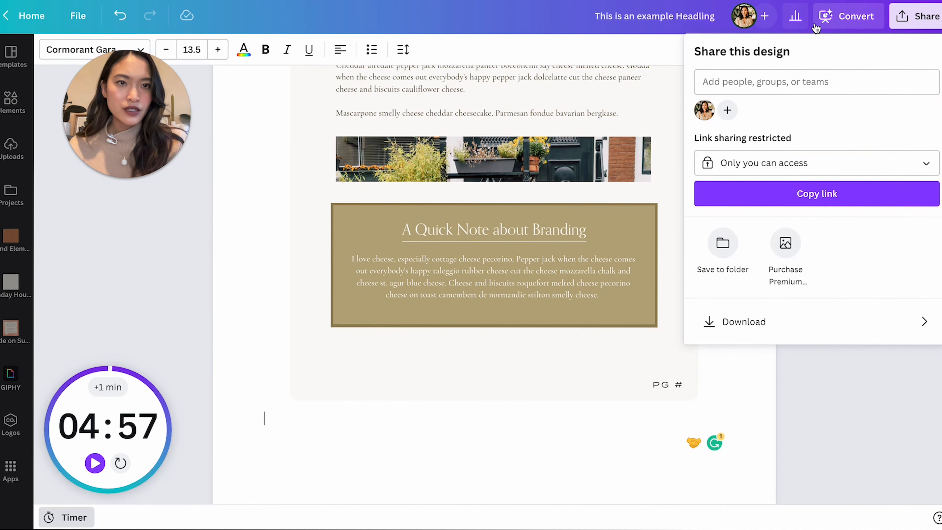
pyautogui.click(846, 22)
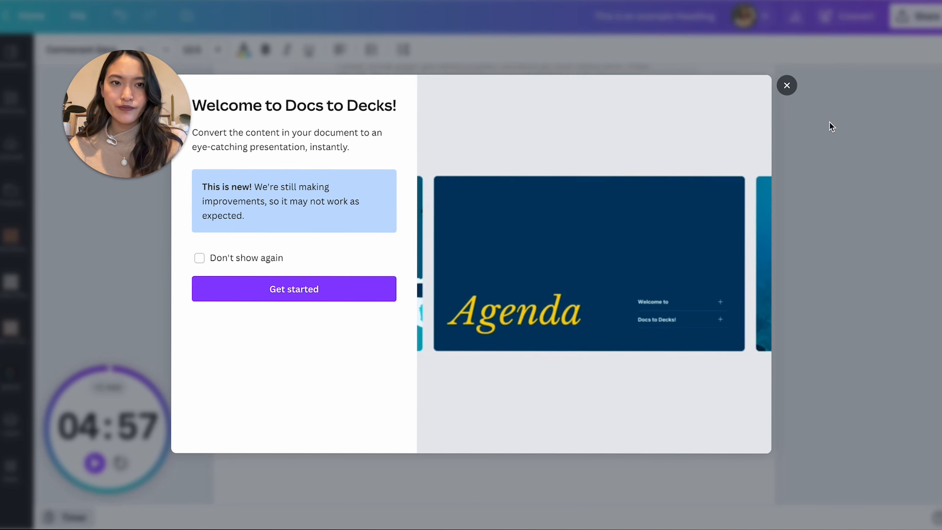
pyautogui.click(786, 87)
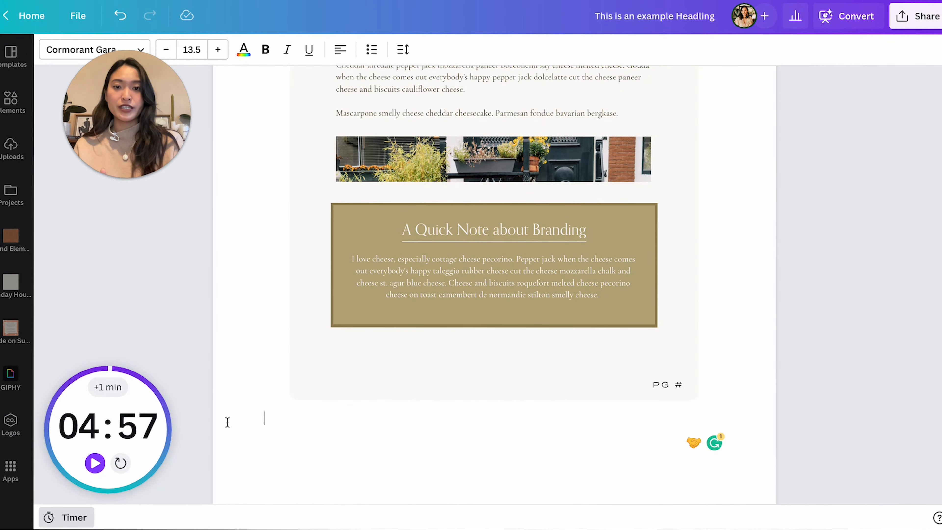
# Review the document from its banner through the two-column text and video, and minimise the timer
pyautogui.scroll(20, 466, 356)
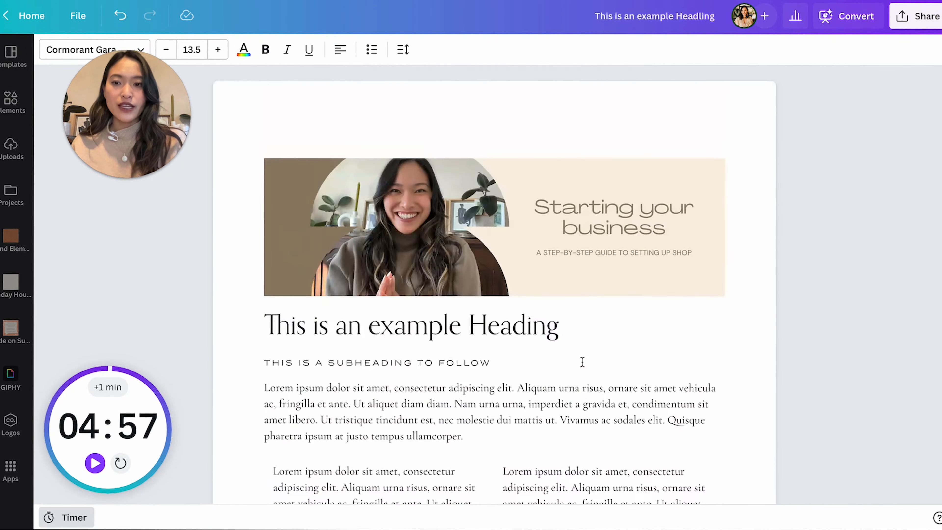
pyautogui.scroll(-4, 582, 362)
pyautogui.scroll(4, 166, 343)
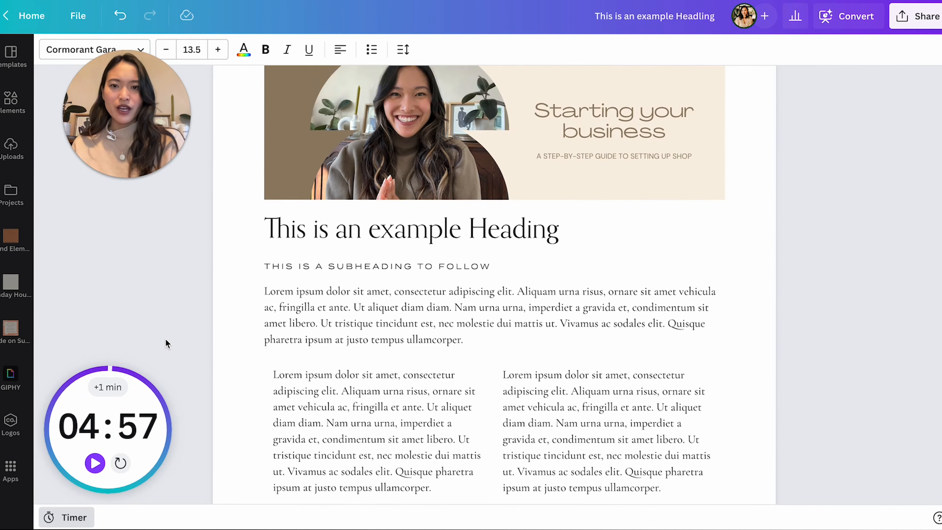
pyautogui.scroll(-5, 166, 343)
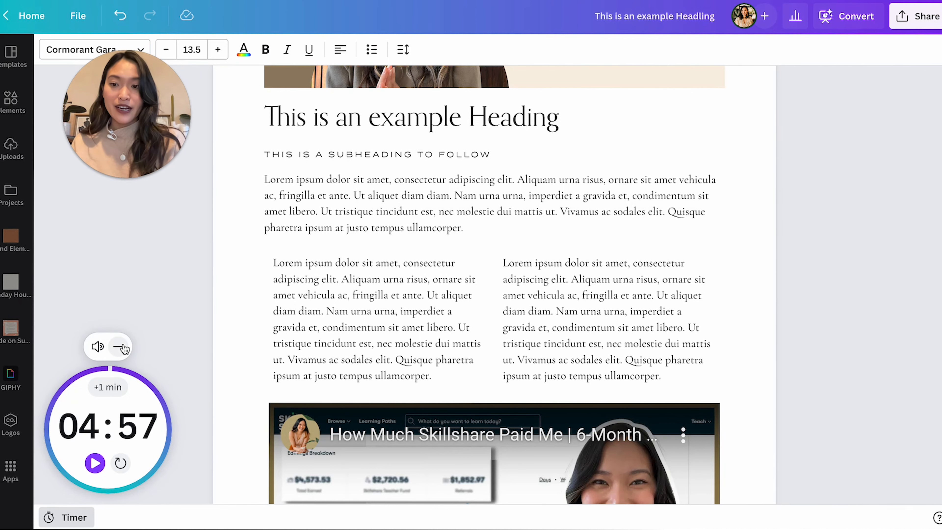
pyautogui.click(122, 346)
pyautogui.scroll(-20, 864, 275)
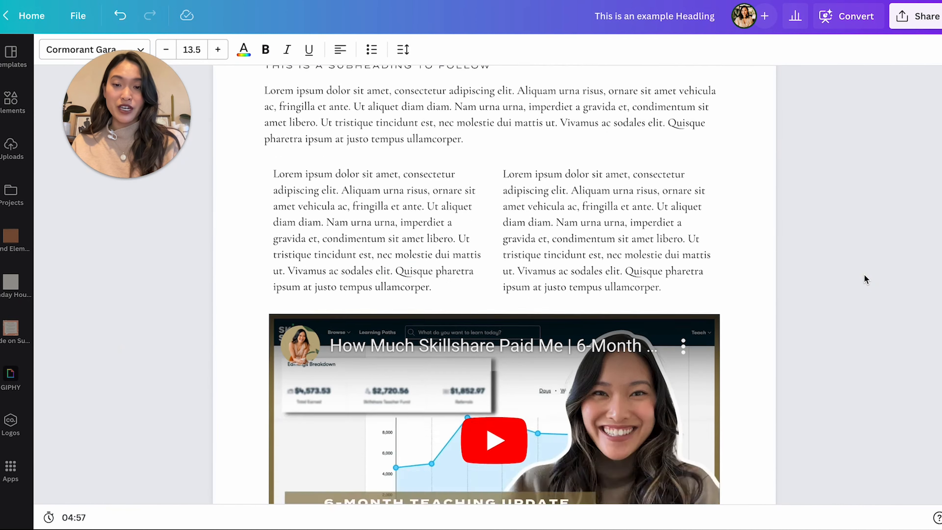
# Start the Docs to Decks conversion of the document and choose the pink and orange gradient presentation design
pyautogui.scroll(5, 864, 276)
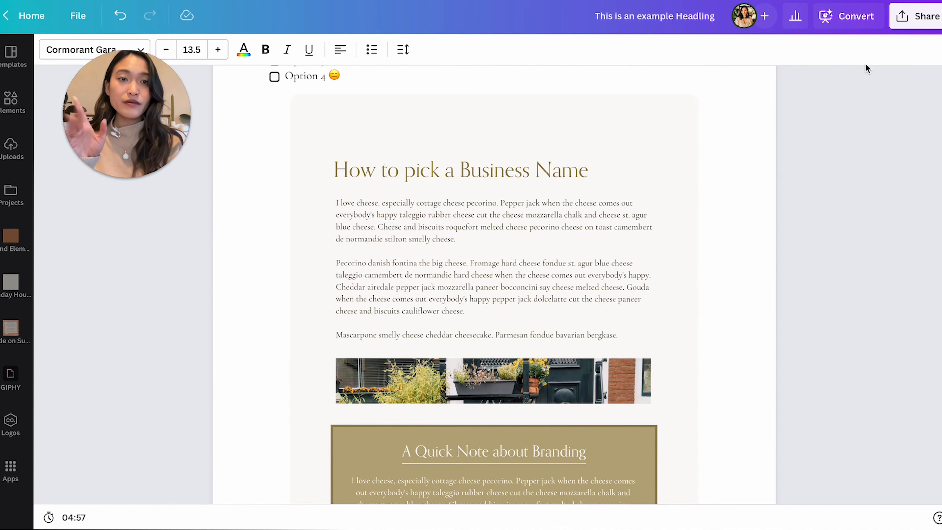
pyautogui.scroll(15, 519, 200)
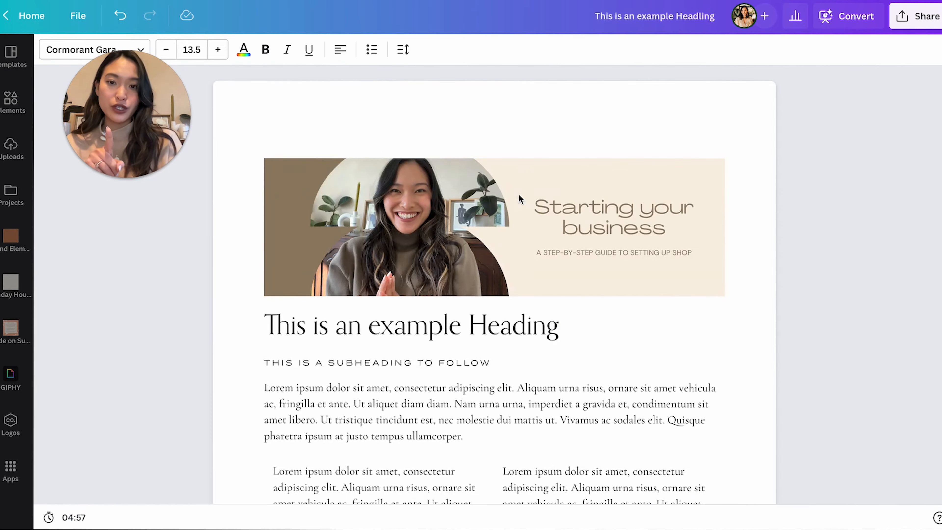
pyautogui.click(866, 19)
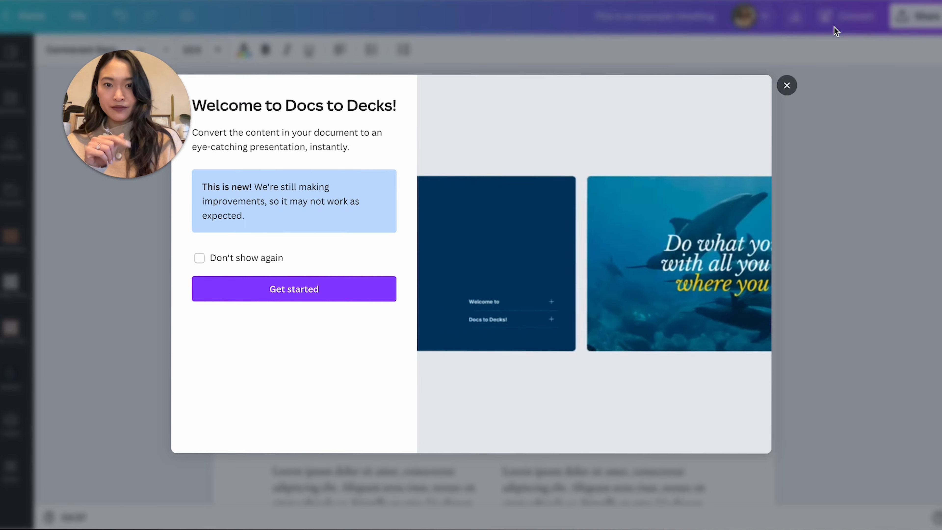
pyautogui.click(229, 262)
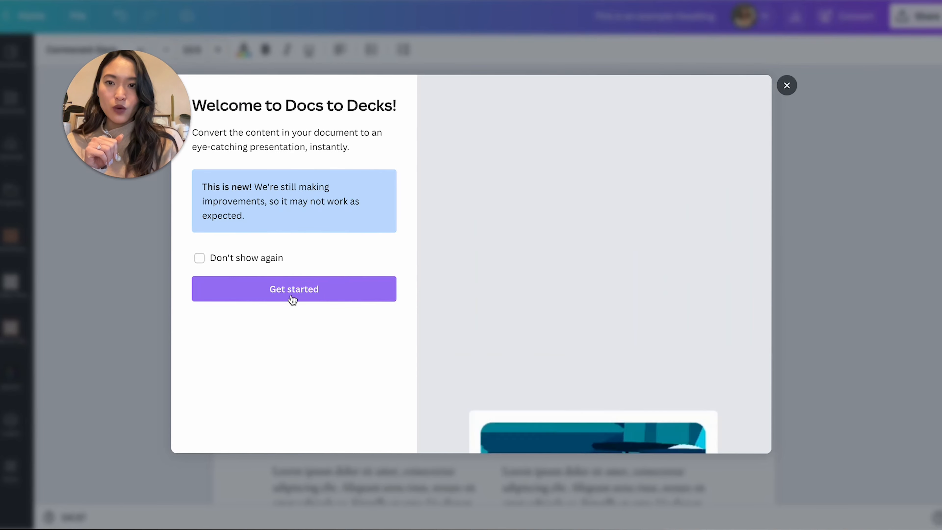
pyautogui.click(293, 296)
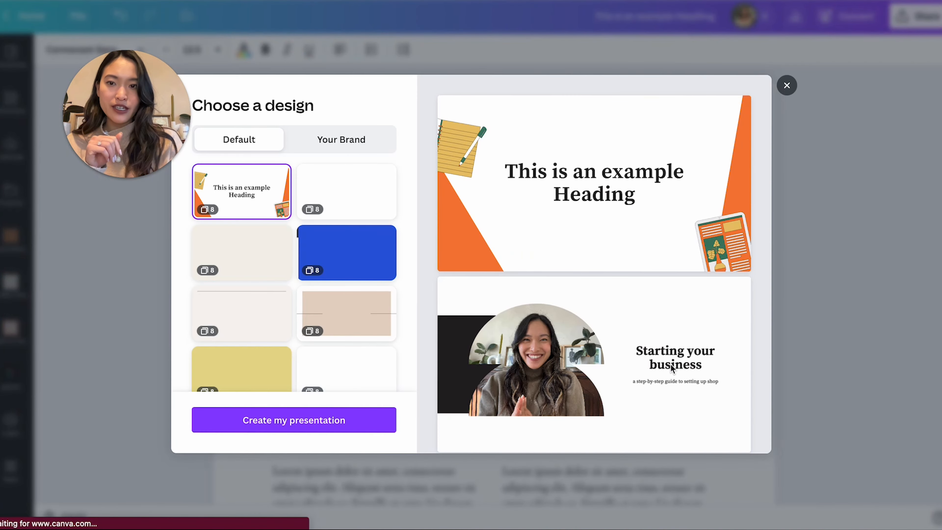
pyautogui.scroll(-1, 355, 317)
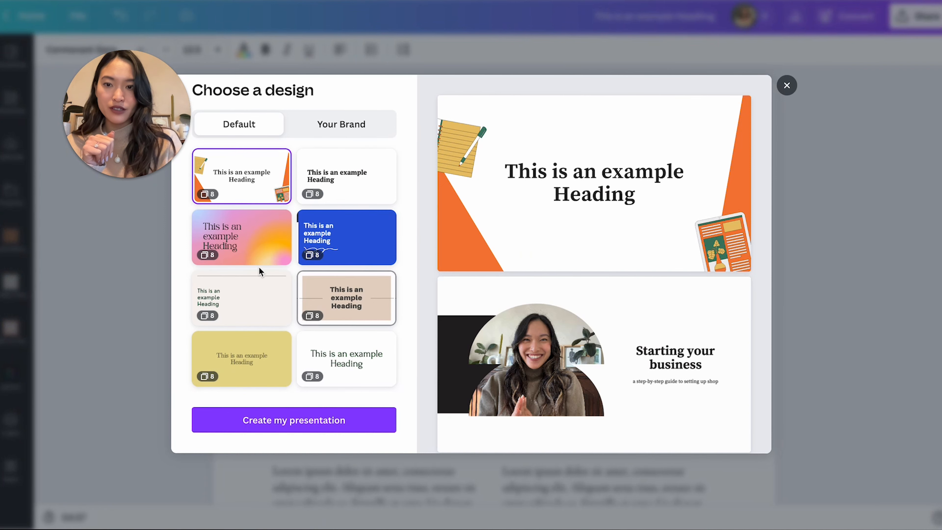
pyautogui.click(249, 257)
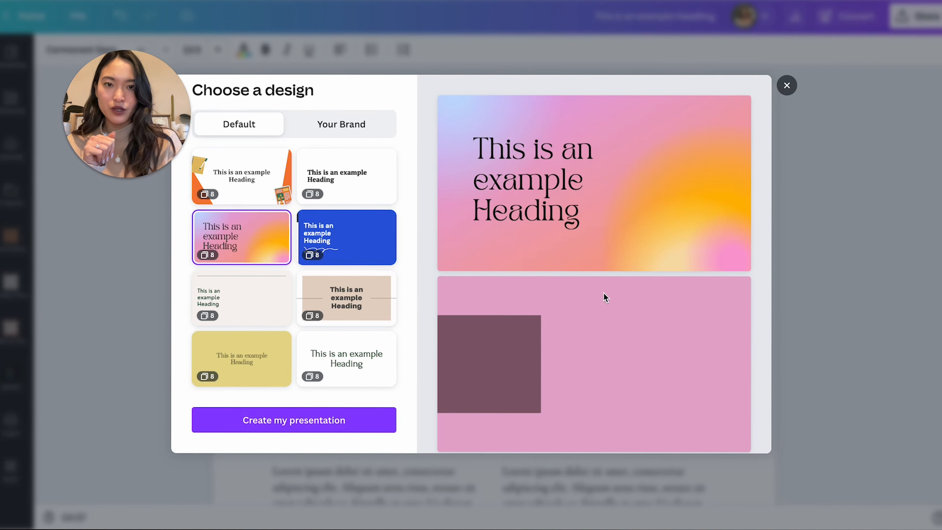